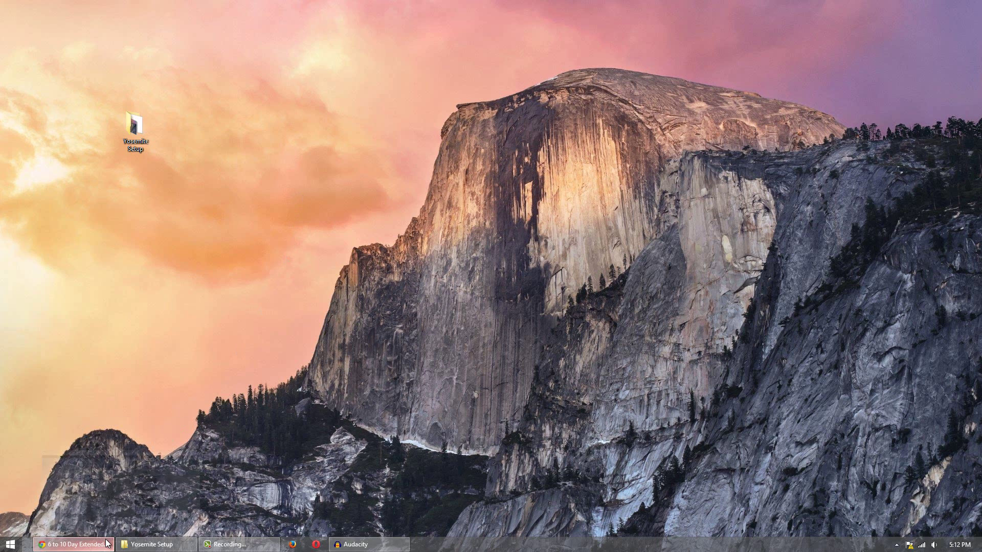
# Step: Restore Chrome, view the Yosemite Desktop tab, then minimize it on the rainmeter.net tab
pyautogui.click(77, 544)
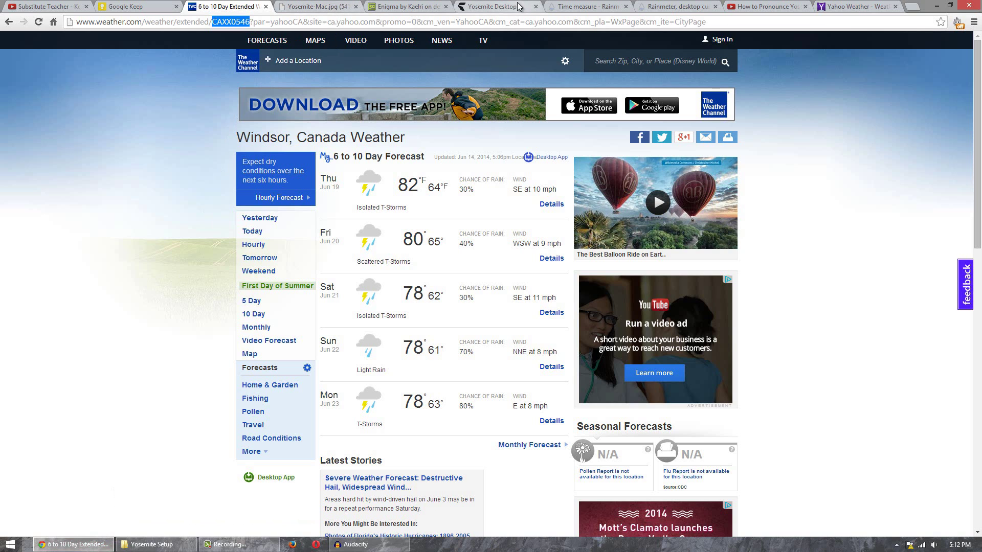
pyautogui.click(493, 6)
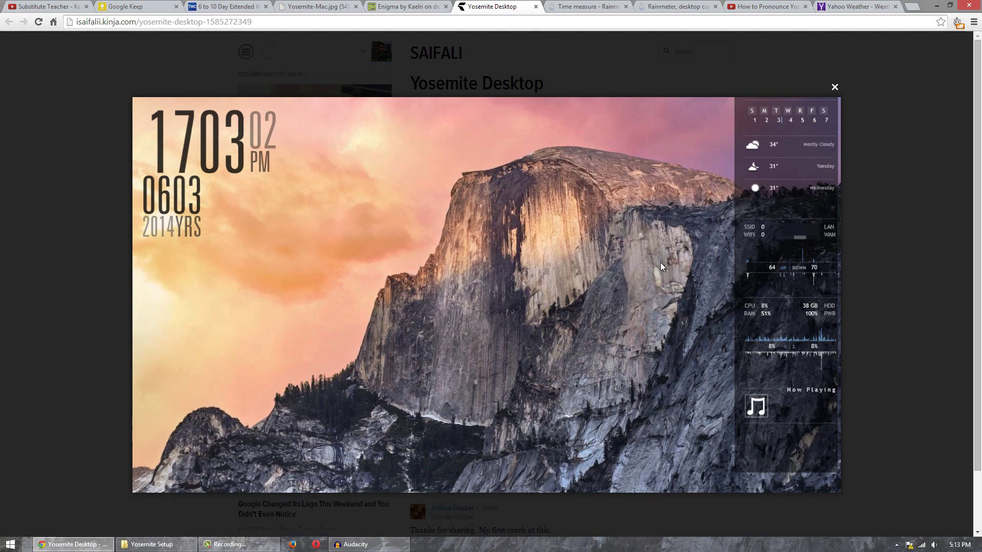
pyautogui.click(676, 6)
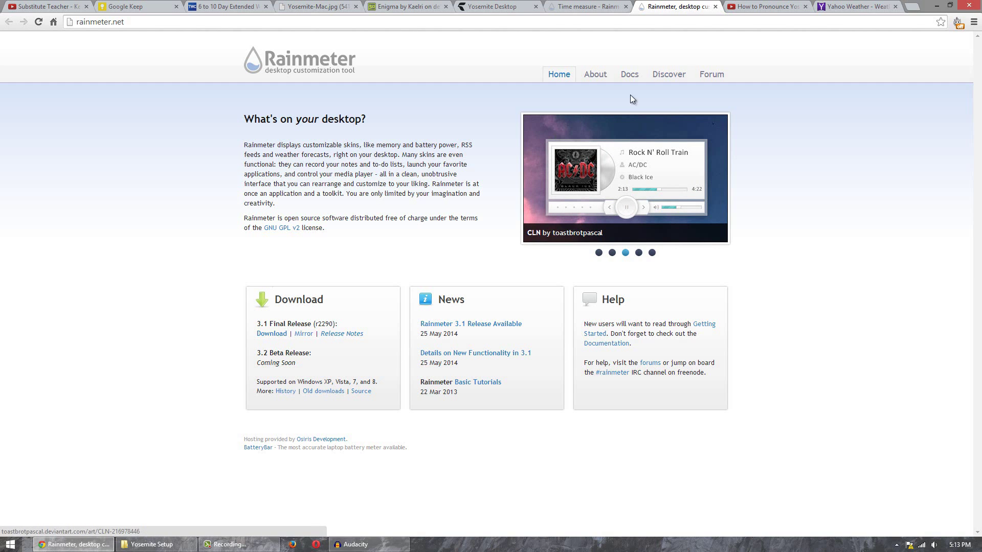
pyautogui.click(937, 5)
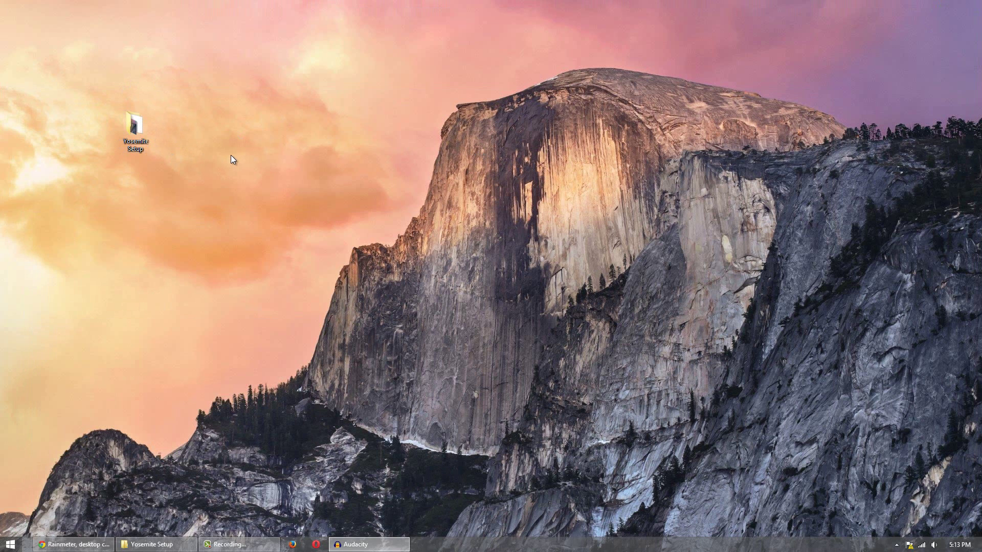
# Step: Open the Yosemite Setup folder, preview Yosemite-Mac.jpg, then minimize the folder window
pyautogui.doubleClick(134, 126)
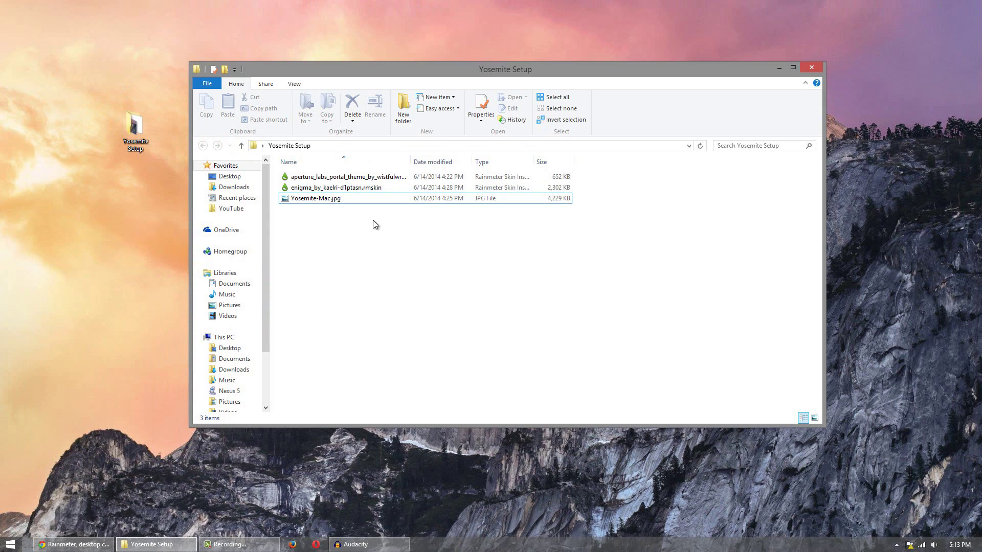
pyautogui.doubleClick(338, 198)
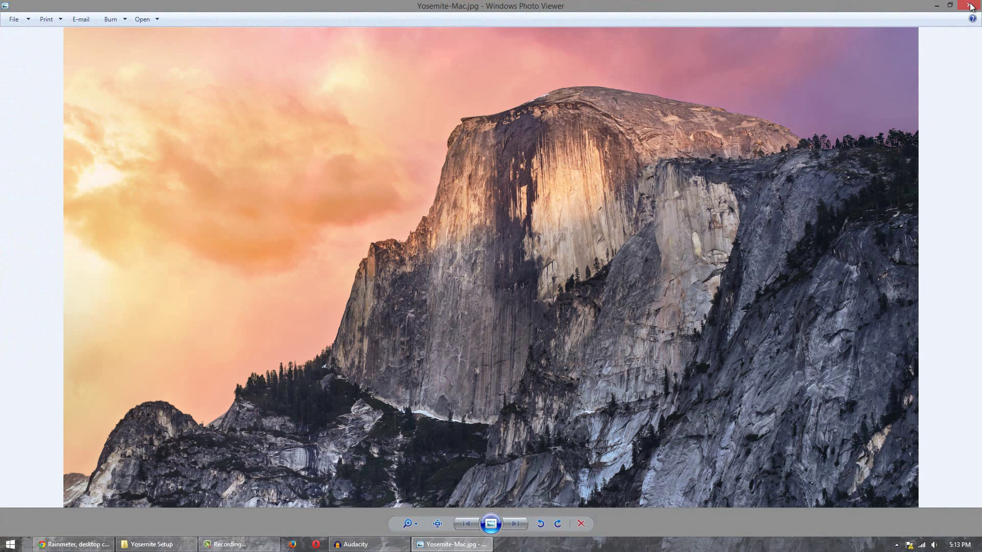
pyautogui.click(970, 5)
pyautogui.click(366, 293)
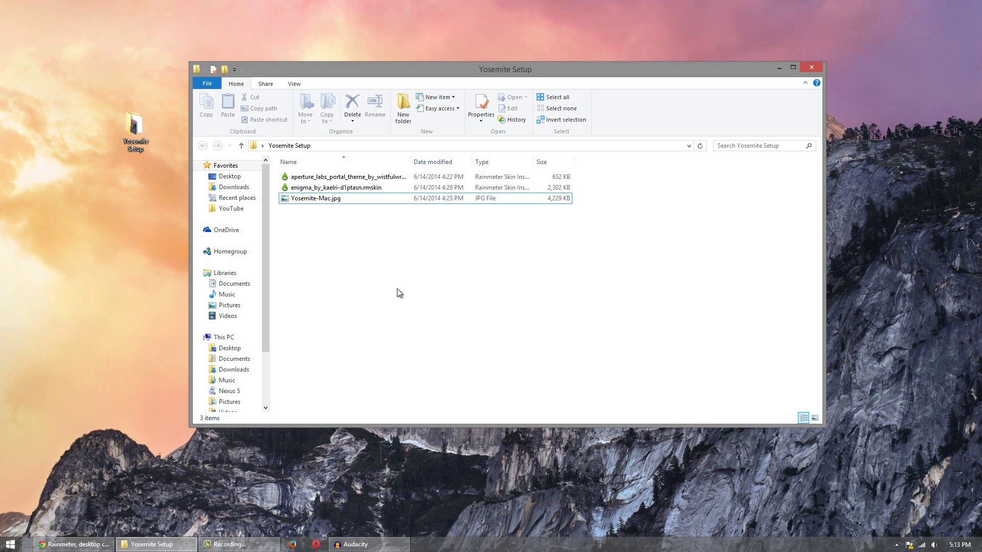
pyautogui.click(778, 67)
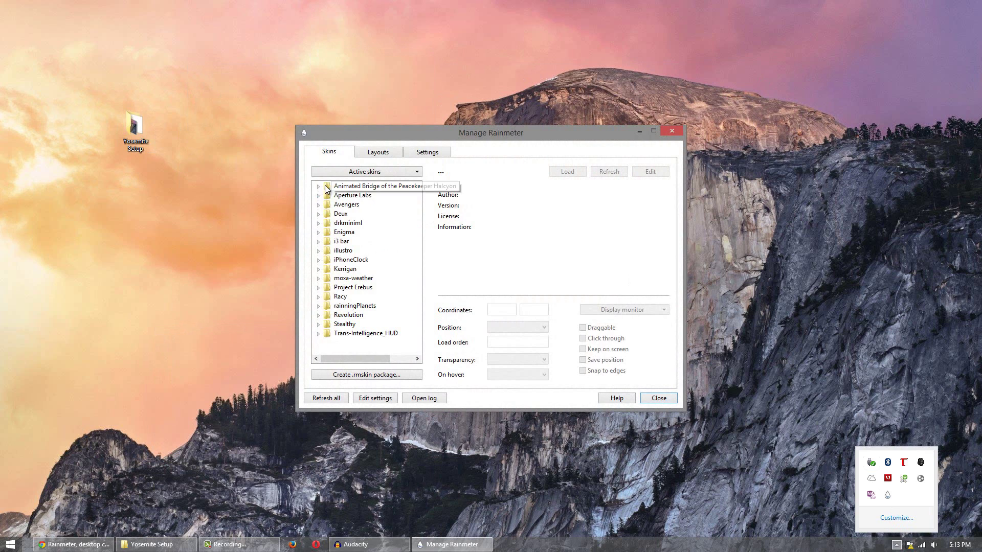
# Step: Load the Enigma Sidebar Calendar-Week.ini skin onto the desktop
pyautogui.click(318, 231)
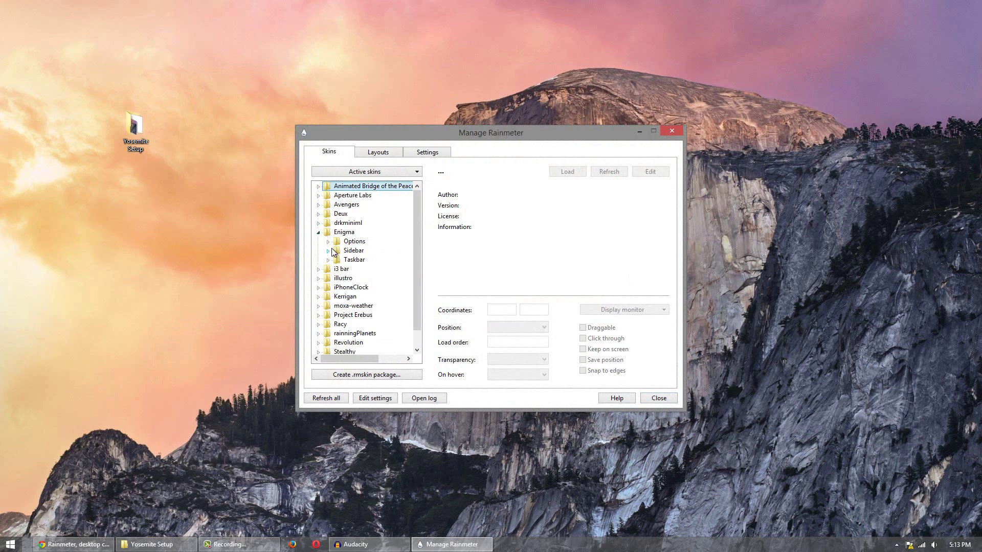
pyautogui.click(327, 250)
pyautogui.click(342, 223)
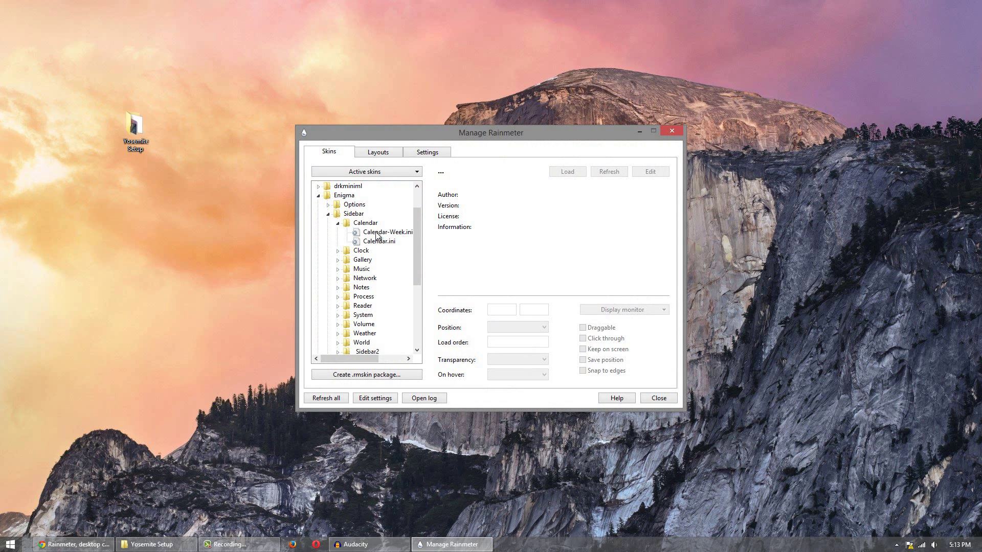
pyautogui.click(376, 233)
pyautogui.click(566, 172)
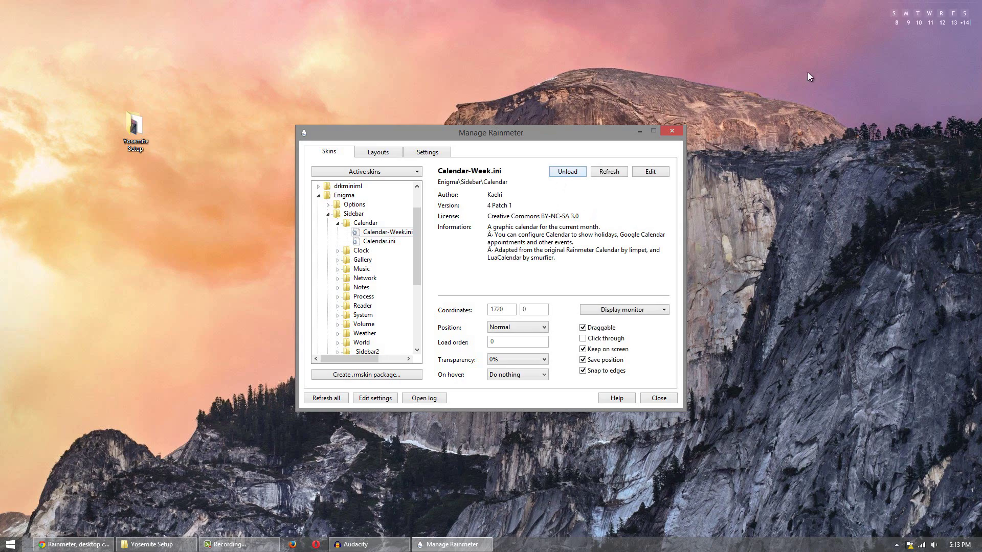
# Step: Move the week calendar, unload it, and close Manage Rainmeter
pyautogui.moveTo(922, 21); pyautogui.dragTo(683, 96)
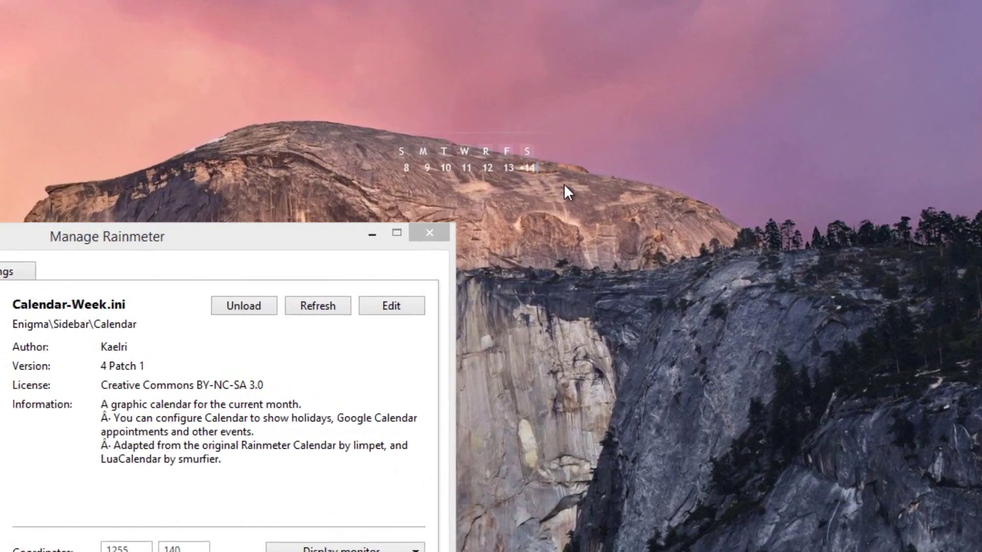
pyautogui.rightClick(475, 157)
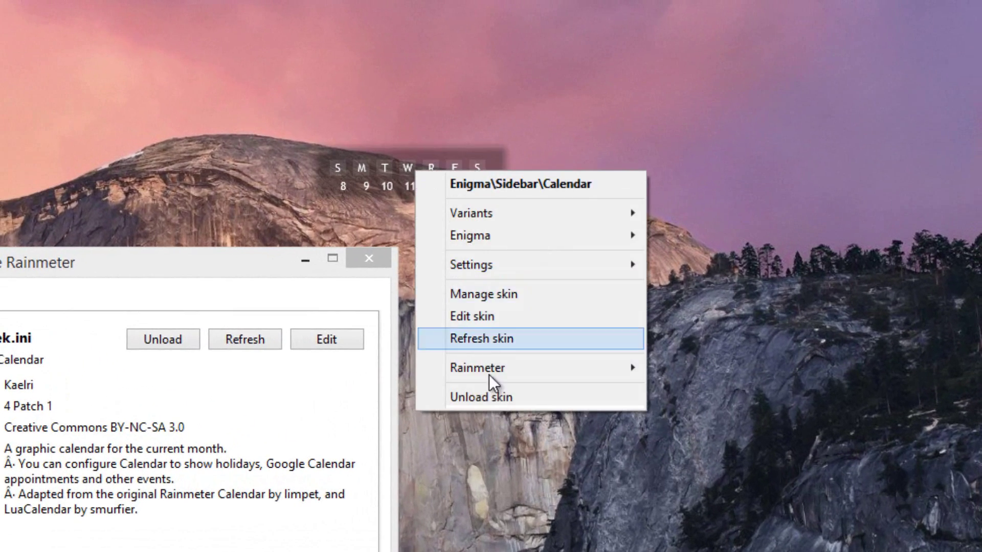
pyautogui.click(497, 397)
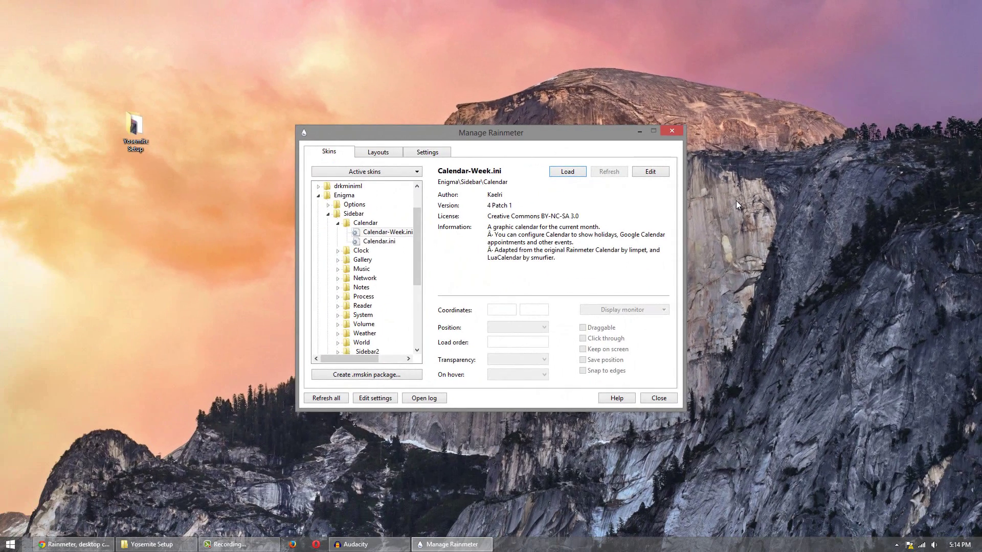
pyautogui.click(673, 130)
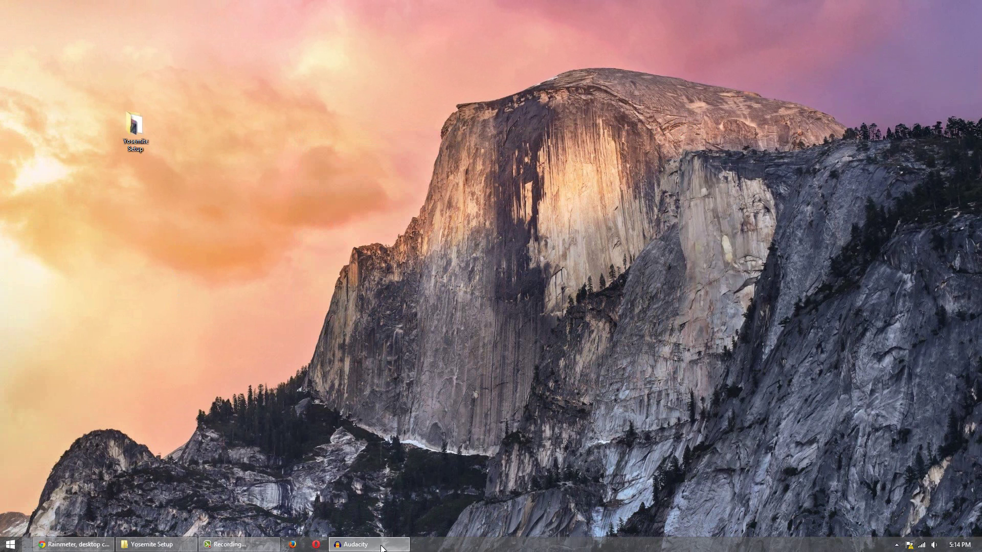
# Step: Set Yosemite-Mac.jpg from the Yosemite Setup folder as the desktop background
pyautogui.click(154, 545)
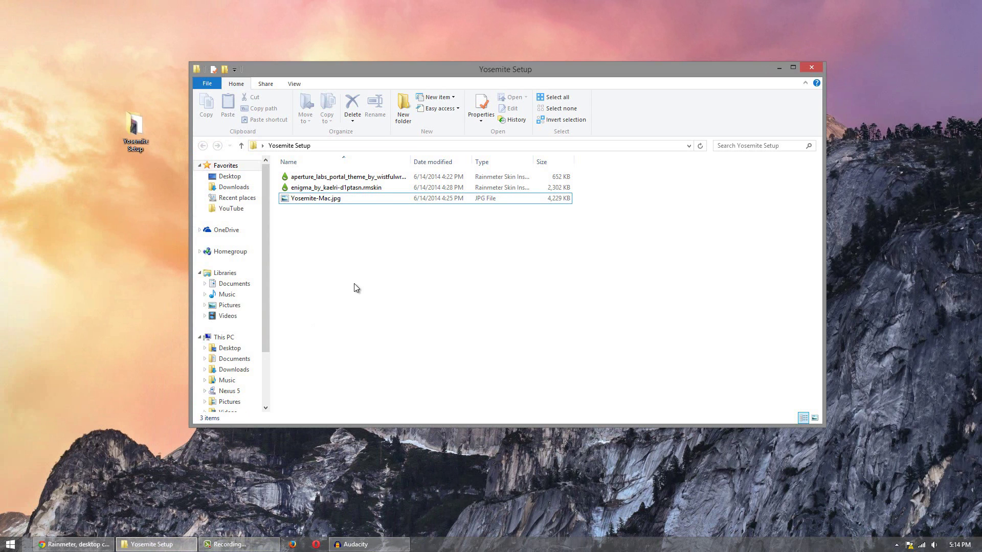
pyautogui.click(327, 200)
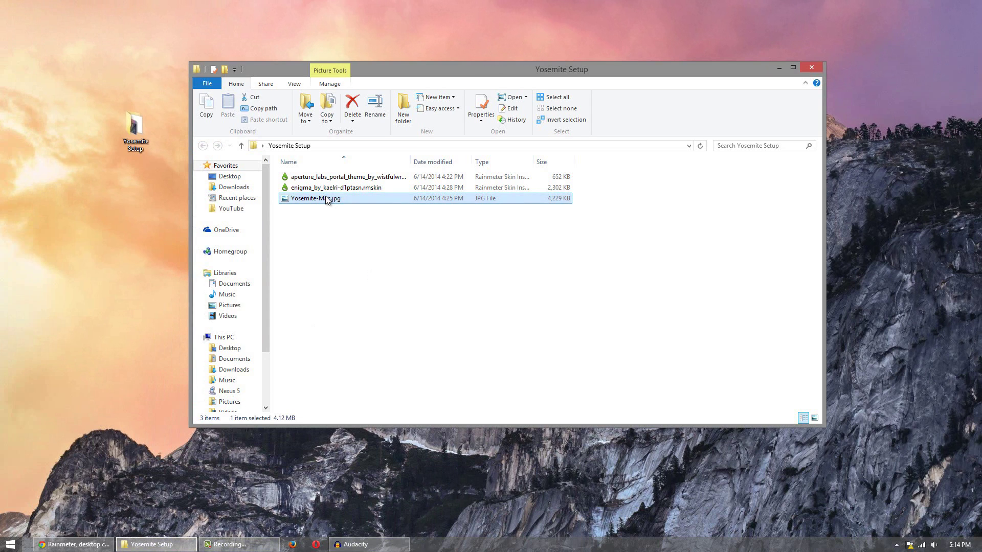
pyautogui.rightClick(328, 199)
pyautogui.click(339, 214)
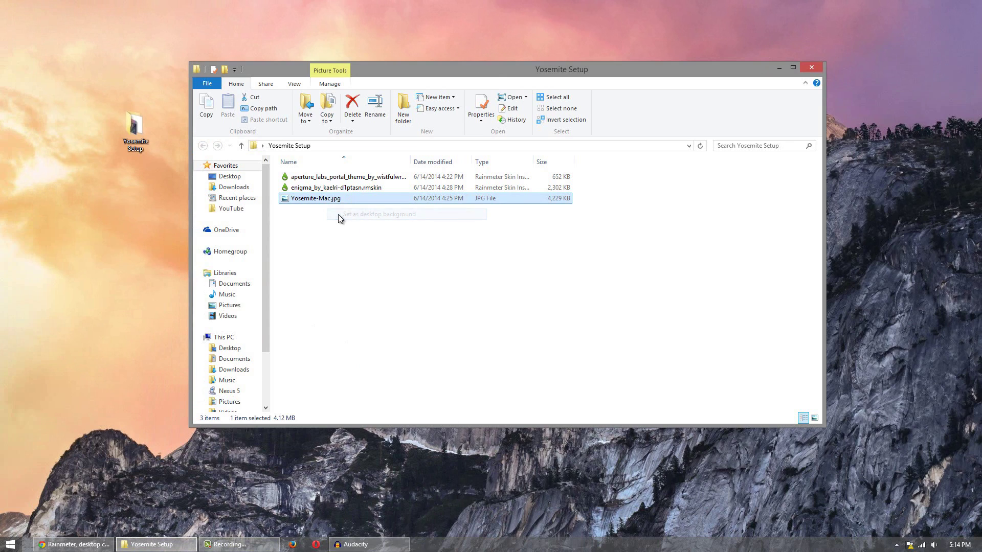
pyautogui.click(370, 230)
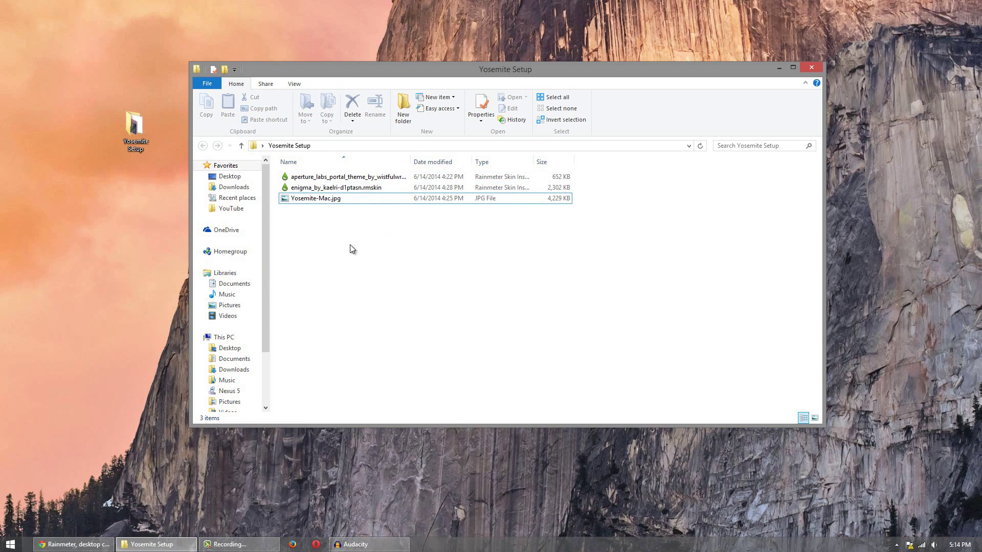
# Step: Show the desktop and install the Aperture Labs .rmskin package in Rainmeter
pyautogui.press('super+d')
pyautogui.press('super+d')
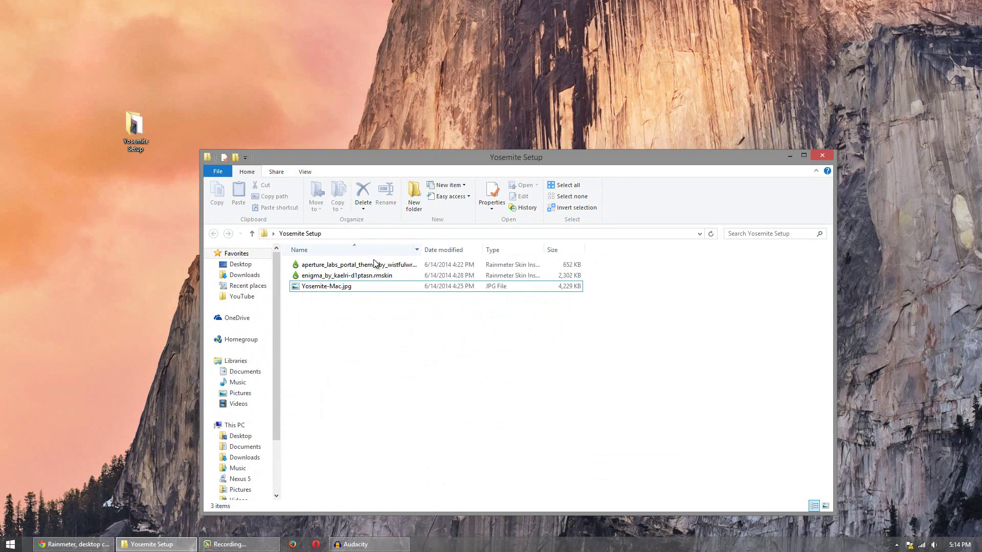
pyautogui.doubleClick(378, 264)
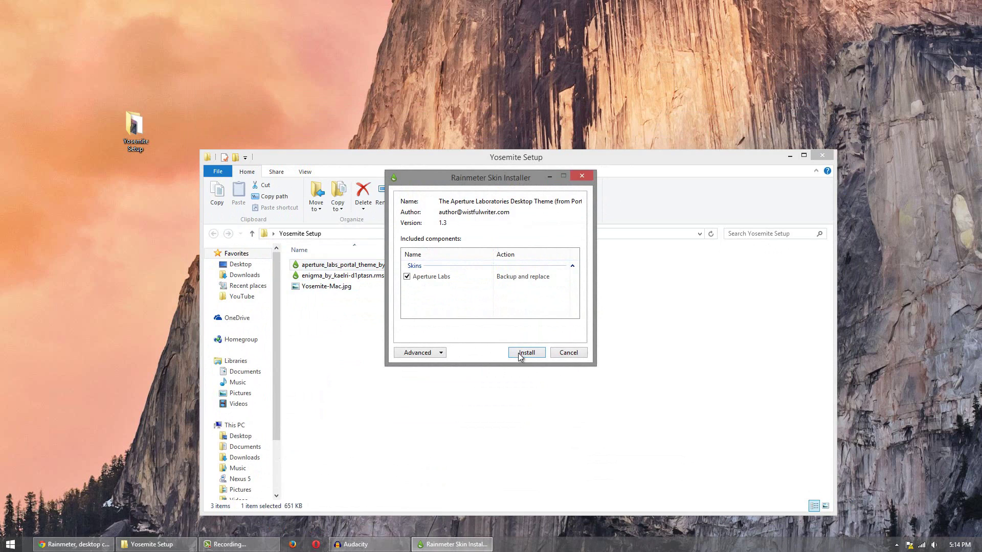
pyautogui.click(582, 176)
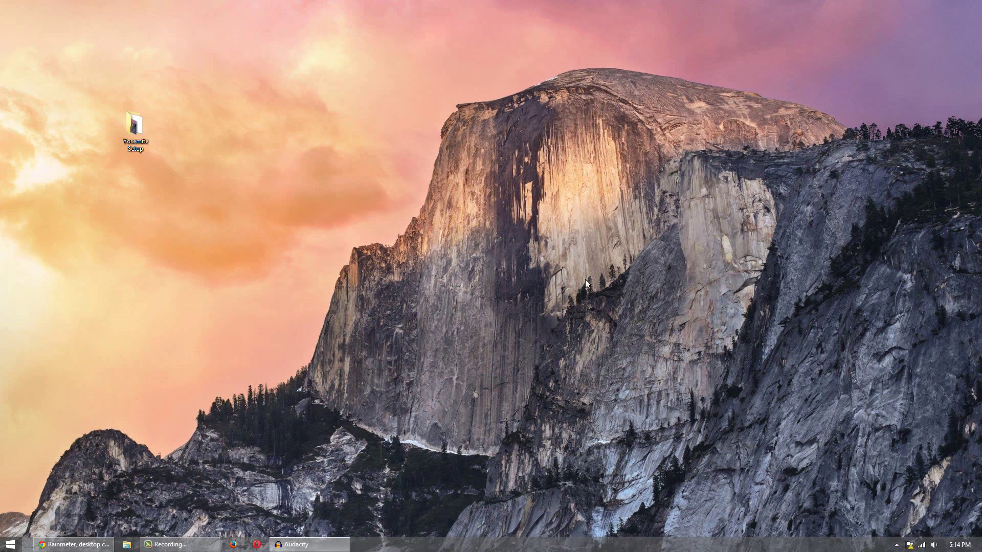
# Step: Open Manage Rainmeter from the tray, expand Enigma, and dismiss the Yosemite Setup window
pyautogui.click(896, 545)
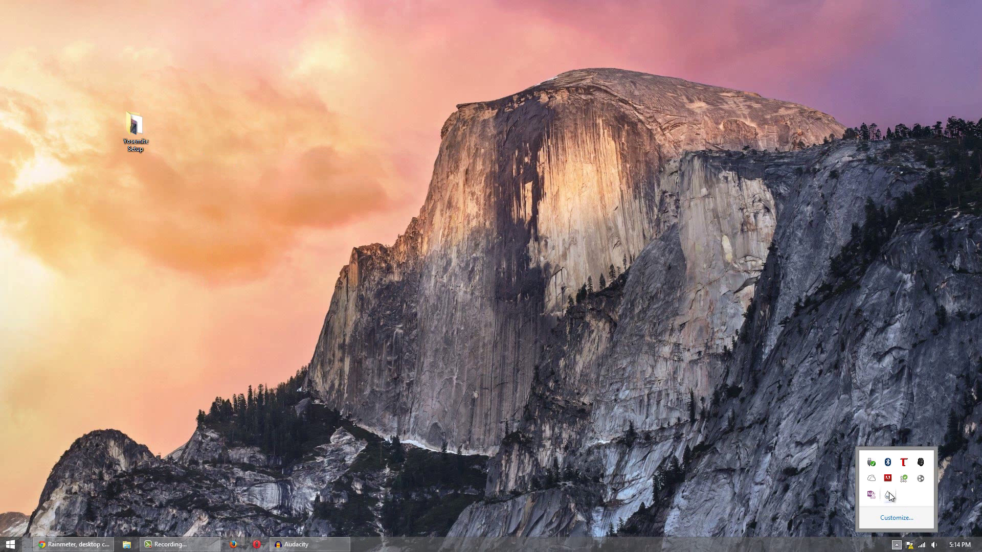
pyautogui.doubleClick(888, 495)
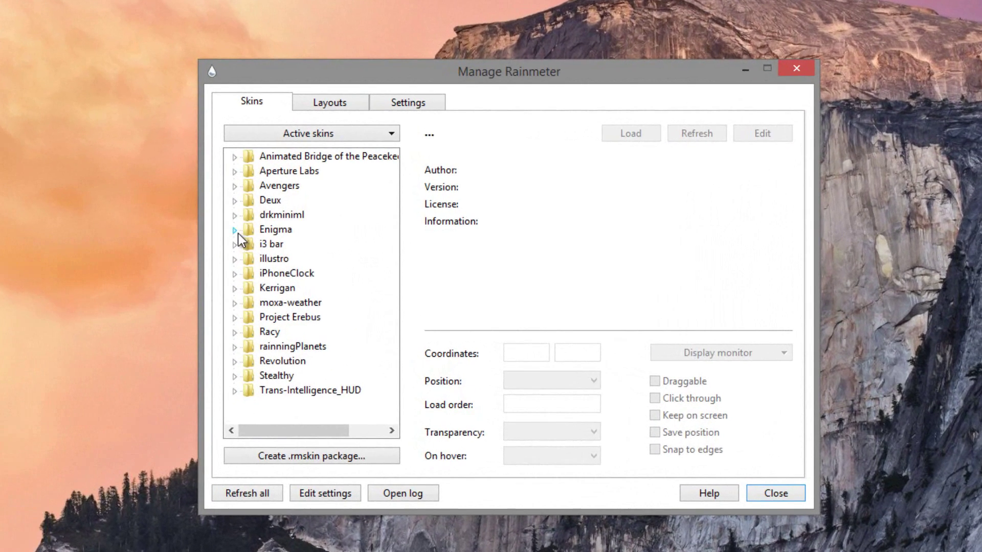
pyautogui.click(313, 232)
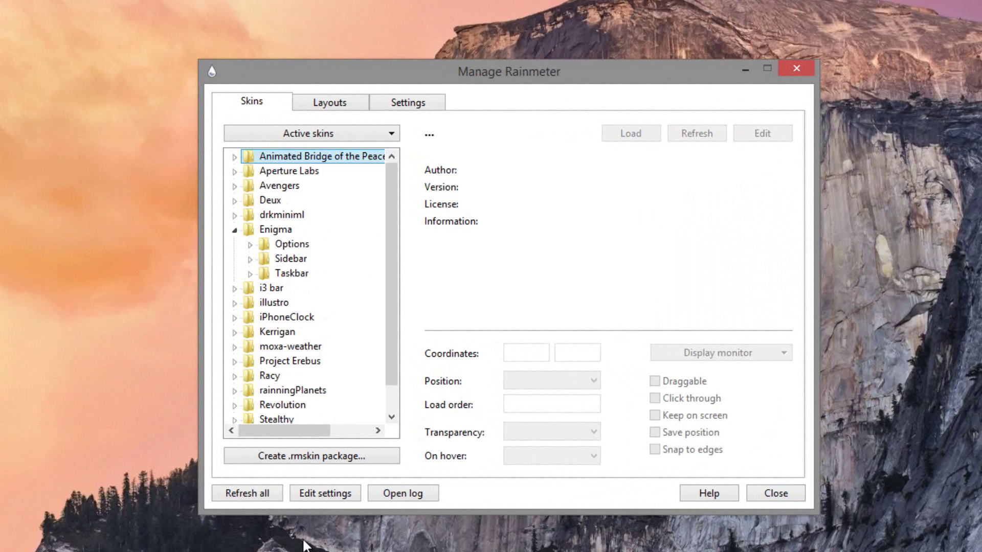
pyautogui.hotkey('alt', 'Tab')
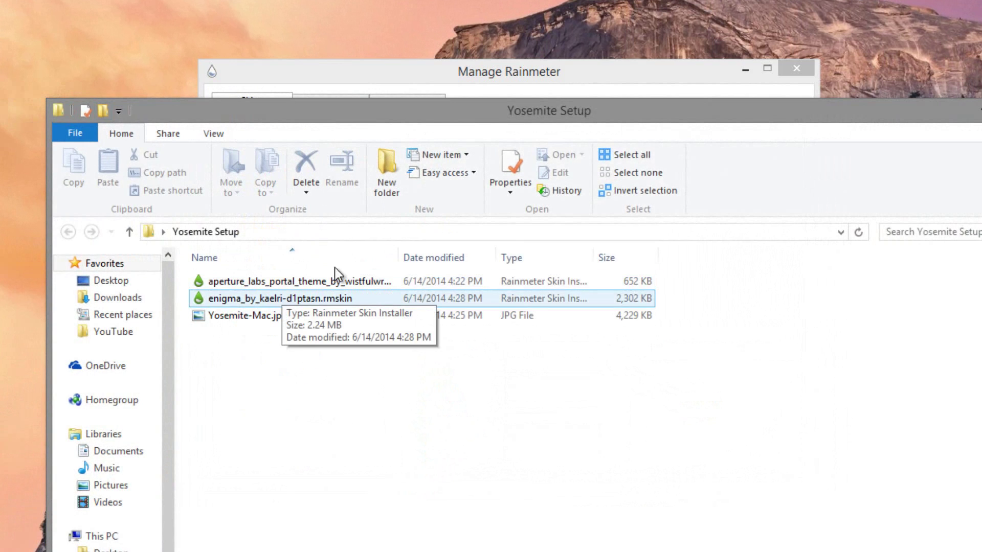
pyautogui.click(977, 111)
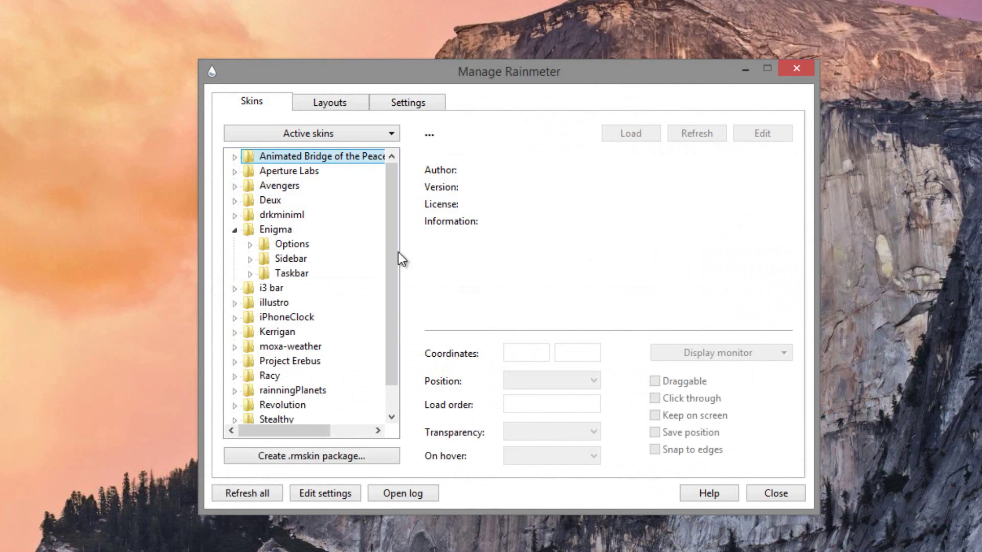
# Step: Load the Enigma Sidebar _Sidebar2 Sidebar2.ini skin as the right-edge bar
pyautogui.click(251, 260)
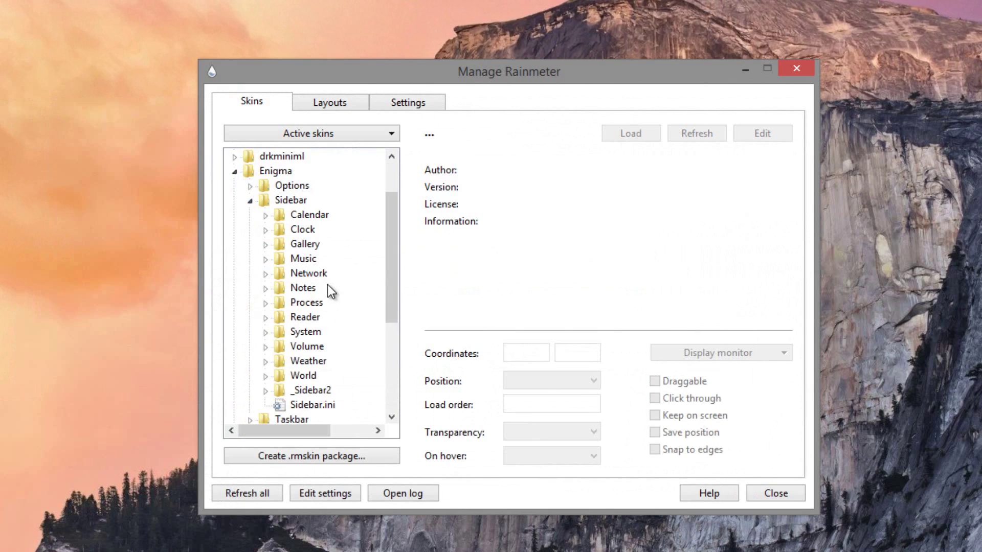
pyautogui.click(265, 391)
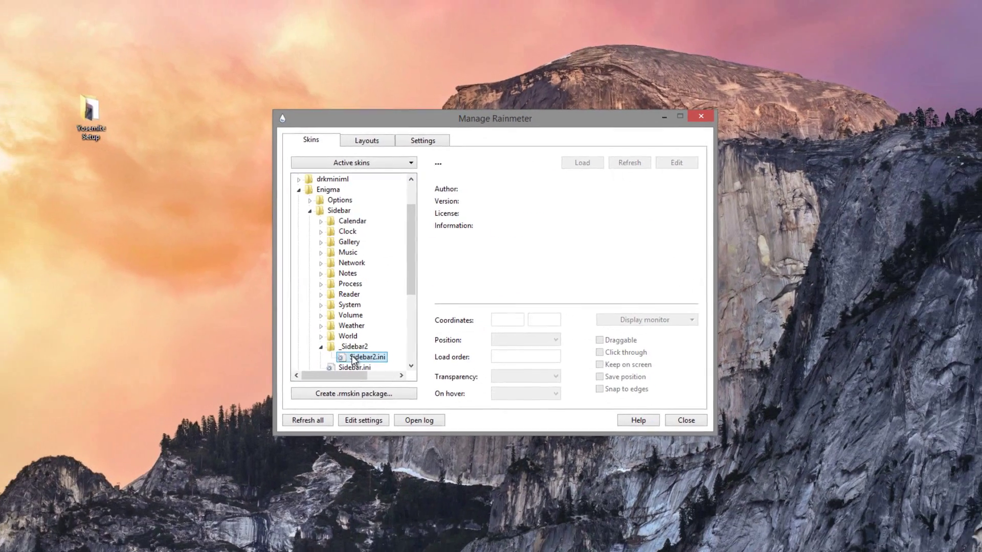
pyautogui.click(338, 388)
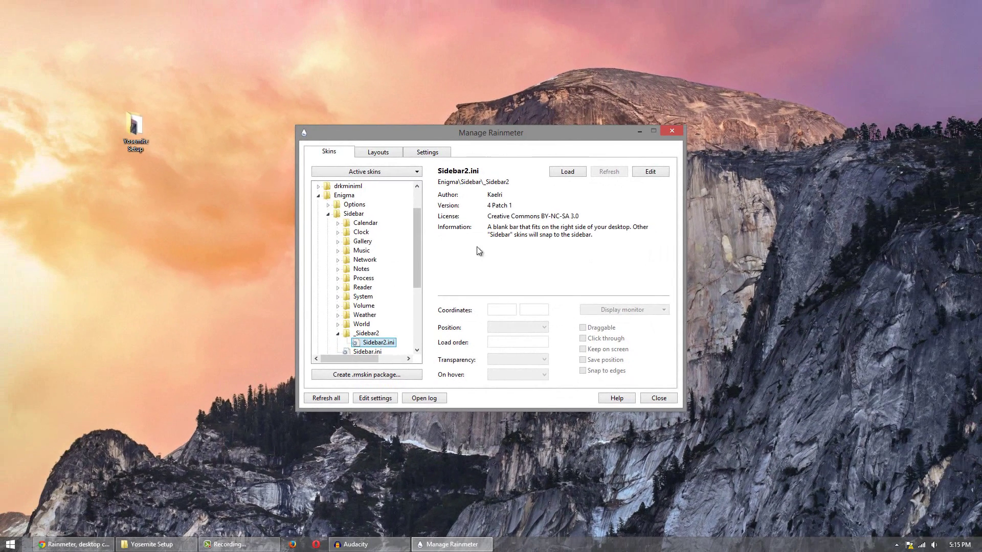
pyautogui.click(572, 173)
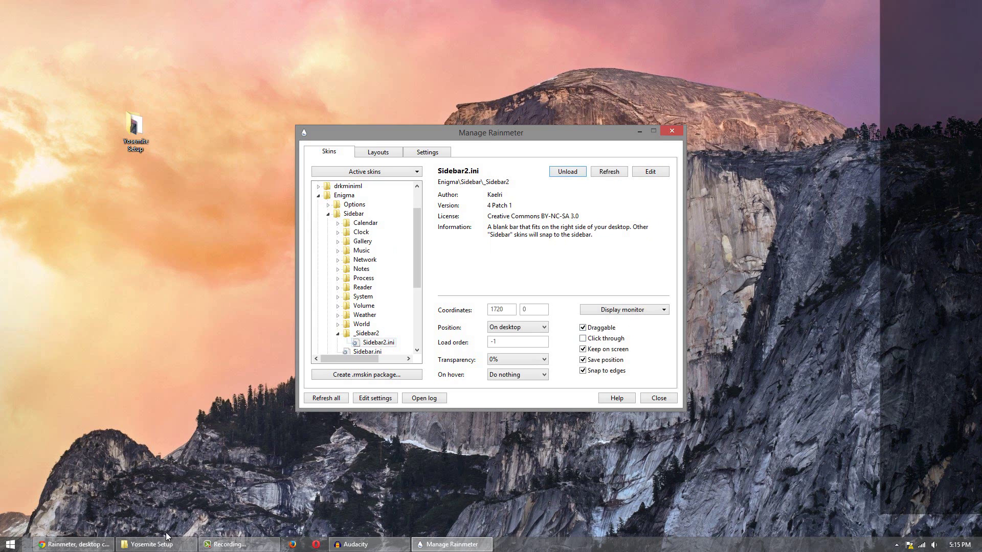
pyautogui.click(74, 544)
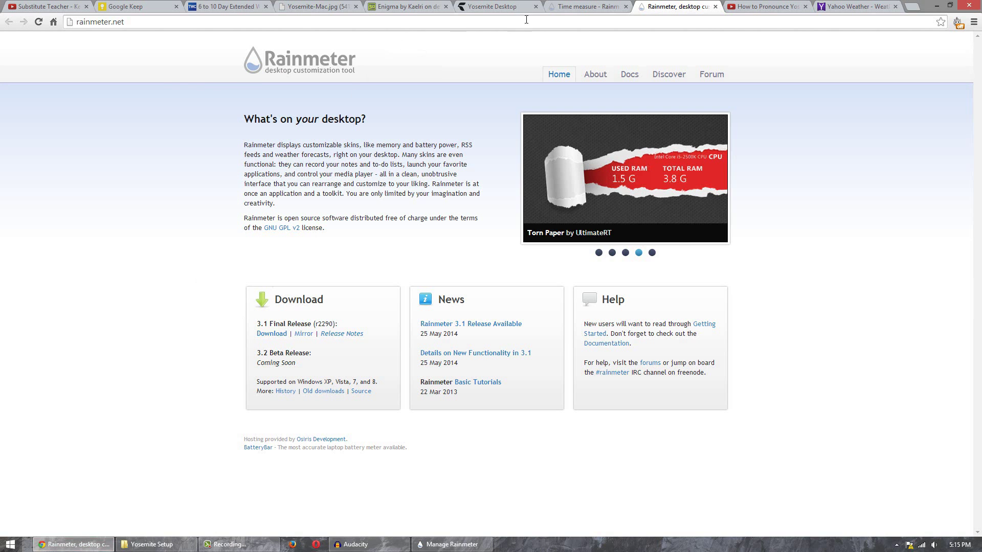
pyautogui.click(511, 6)
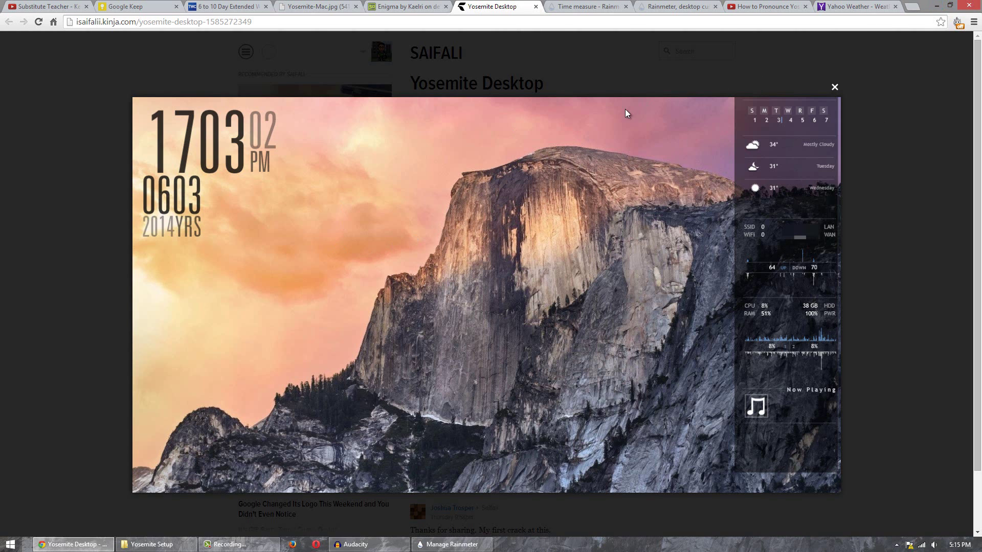
pyautogui.moveTo(481, 9); pyautogui.dragTo(476, 24)
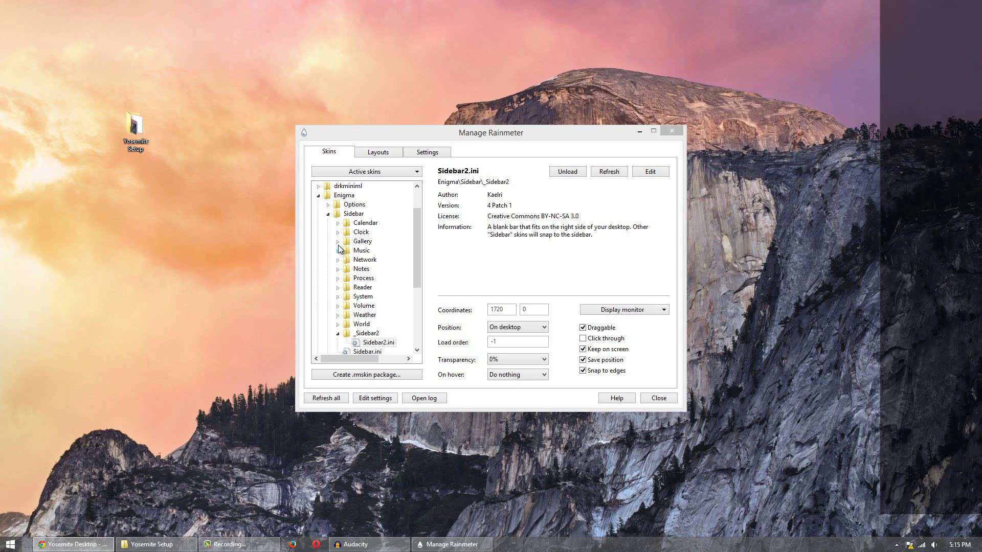
# Step: Load Calendar-Week.ini and drag it to the top of the sidebar
pyautogui.click(337, 224)
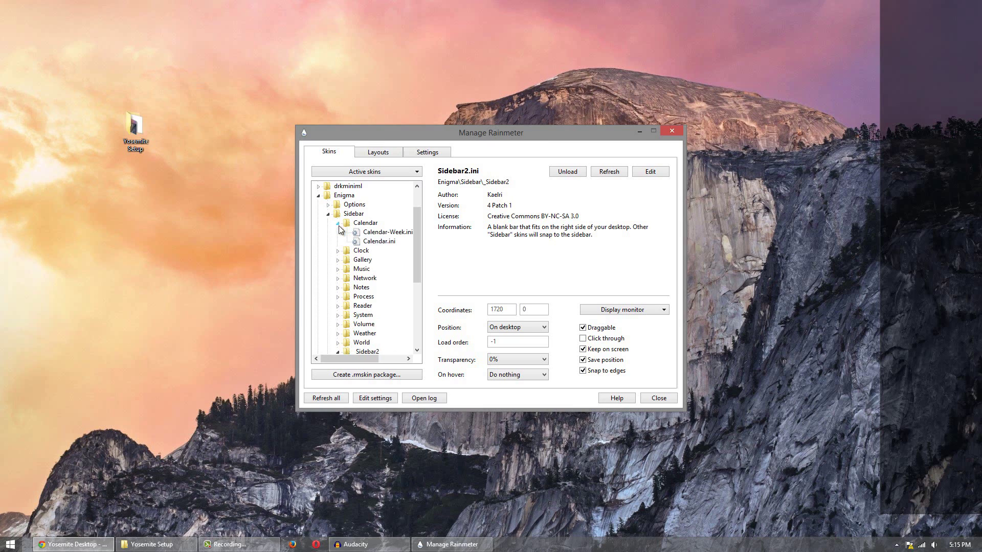
pyautogui.click(376, 232)
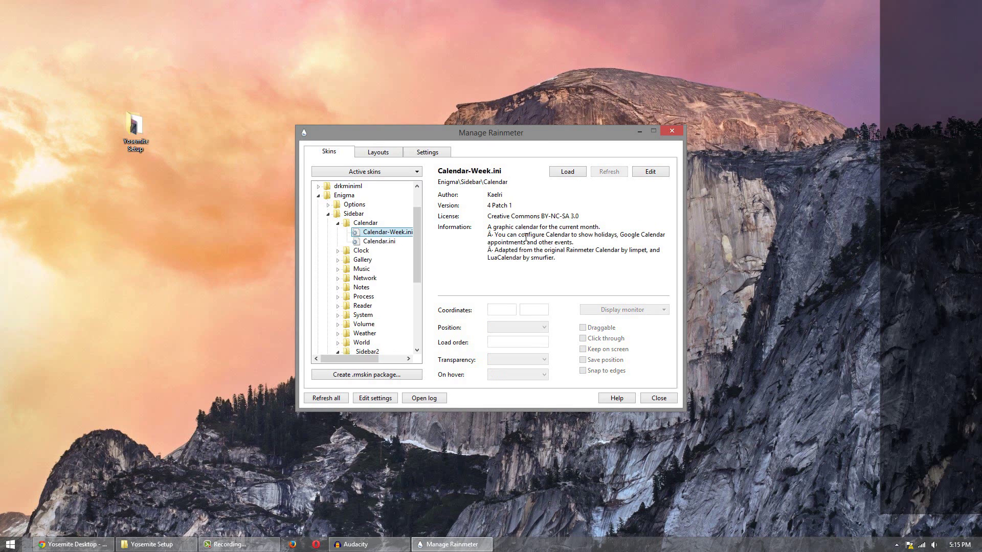
pyautogui.click(575, 172)
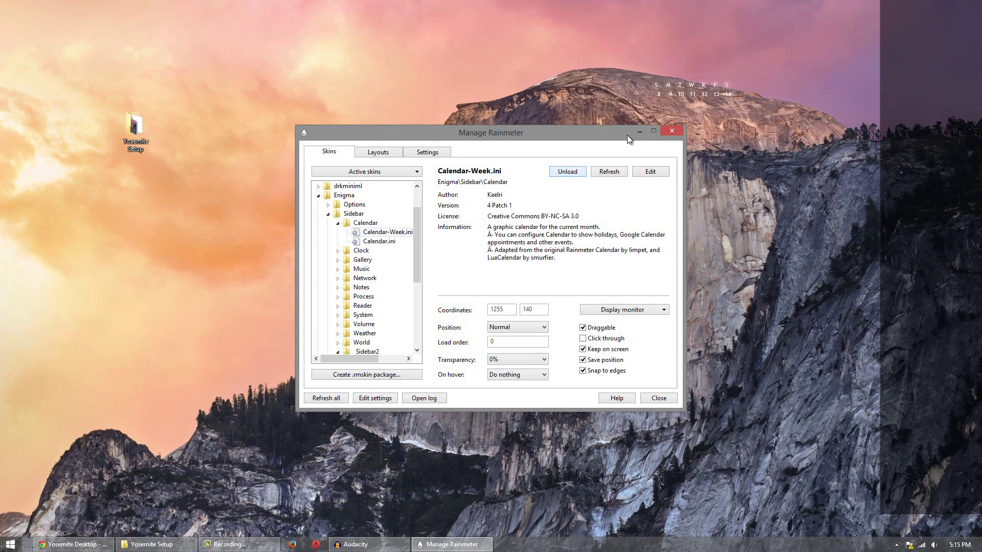
pyautogui.moveTo(692, 89); pyautogui.dragTo(927, 24)
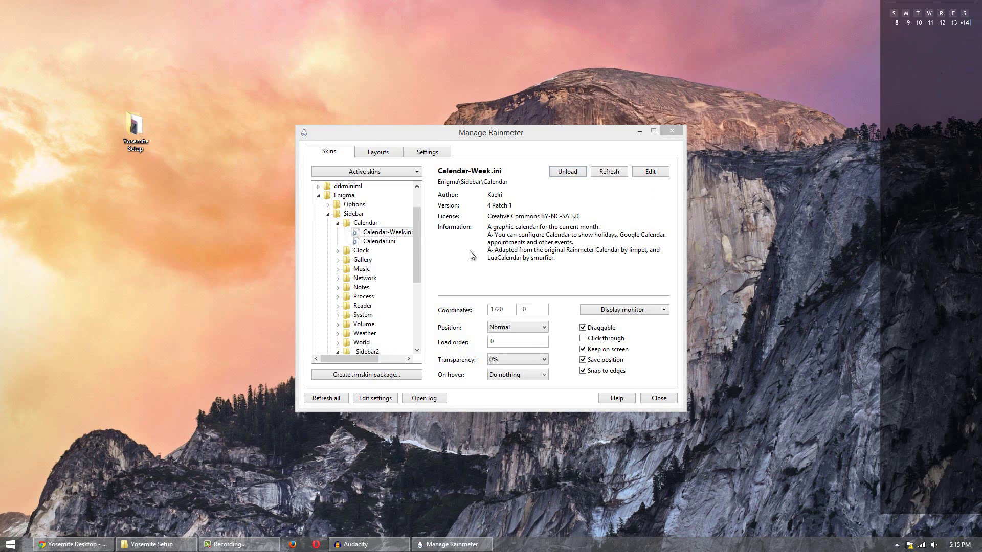
# Step: Load the Weather-Extended.ini skin and position it under the calendar
pyautogui.click(339, 224)
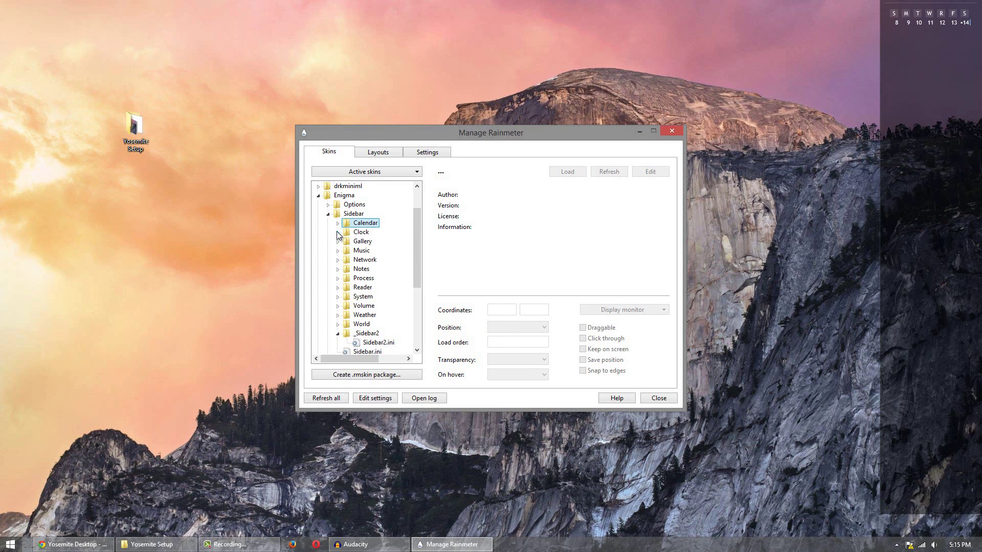
pyautogui.click(337, 315)
pyautogui.click(378, 333)
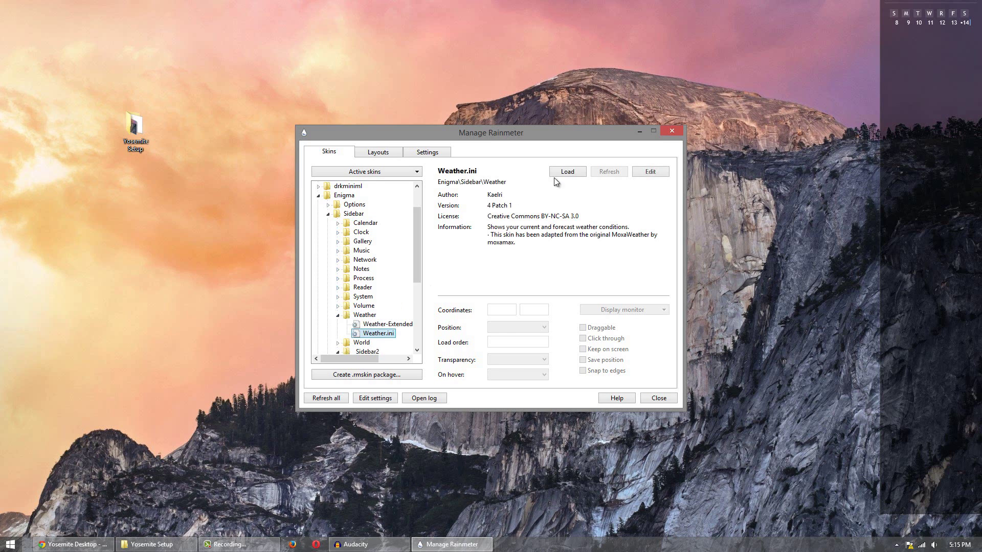
pyautogui.click(570, 173)
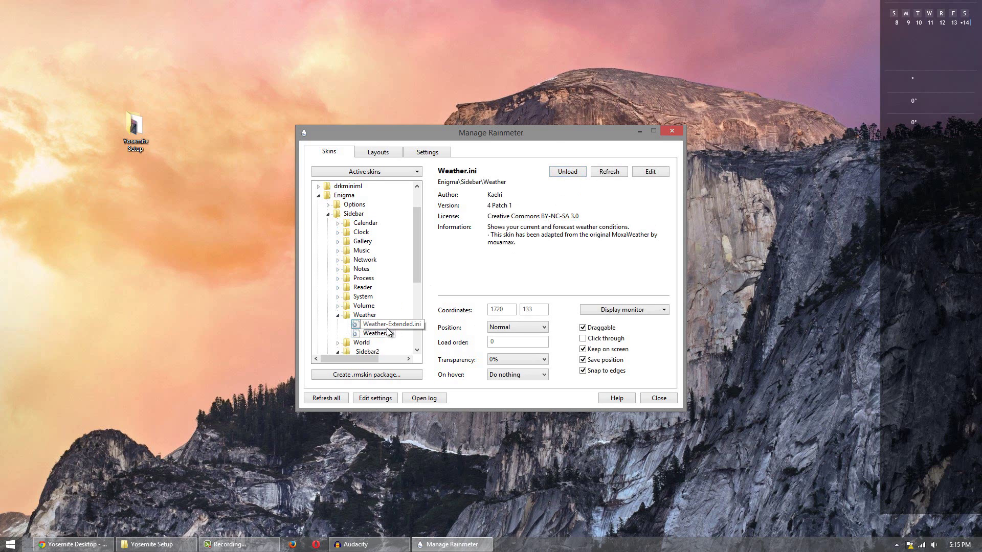
pyautogui.click(388, 326)
pyautogui.click(565, 173)
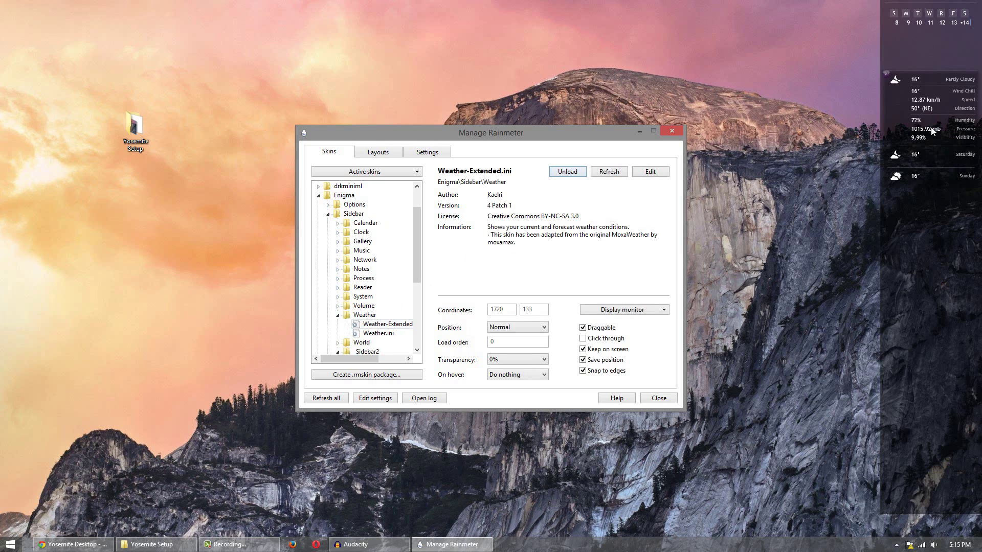
pyautogui.moveTo(931, 143); pyautogui.dragTo(932, 106)
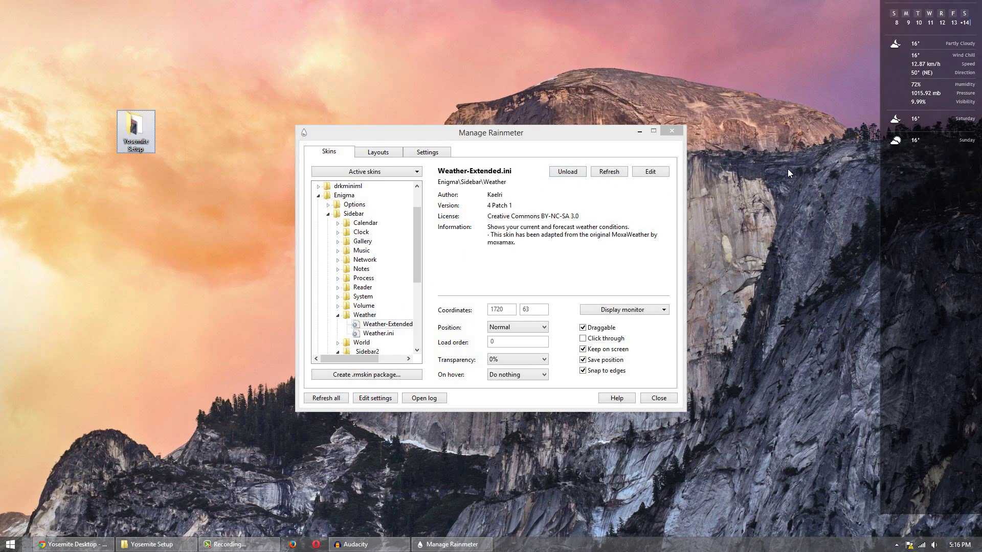
# Step: Nudge the weather panel lower and load Network-Graph.ini into the sidebar
pyautogui.click(343, 314)
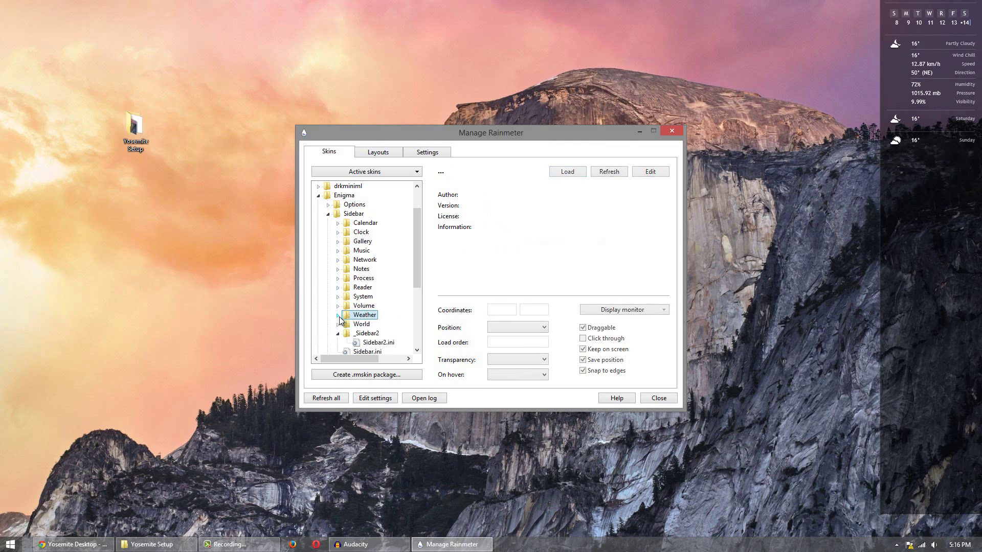
pyautogui.moveTo(939, 123); pyautogui.dragTo(938, 142)
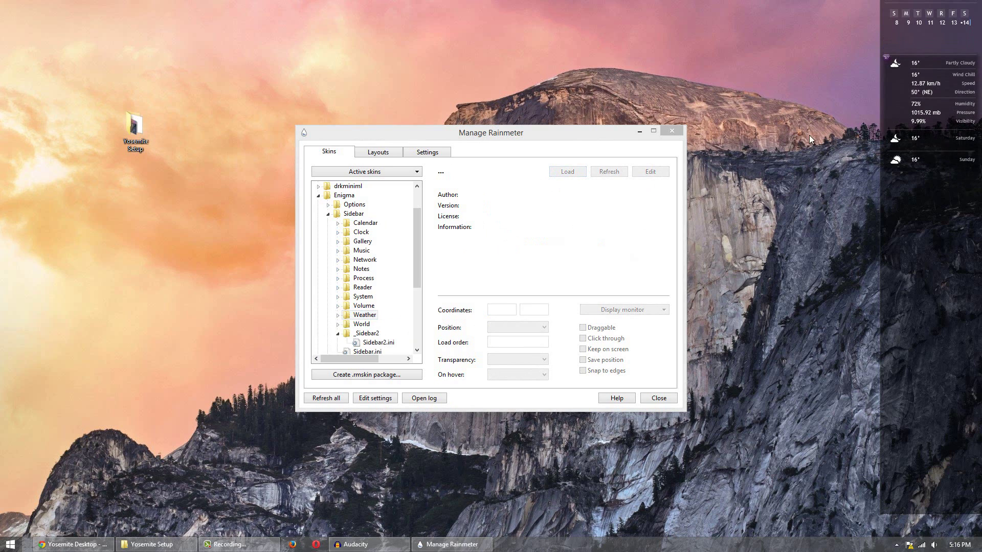
pyautogui.click(338, 260)
pyautogui.click(387, 269)
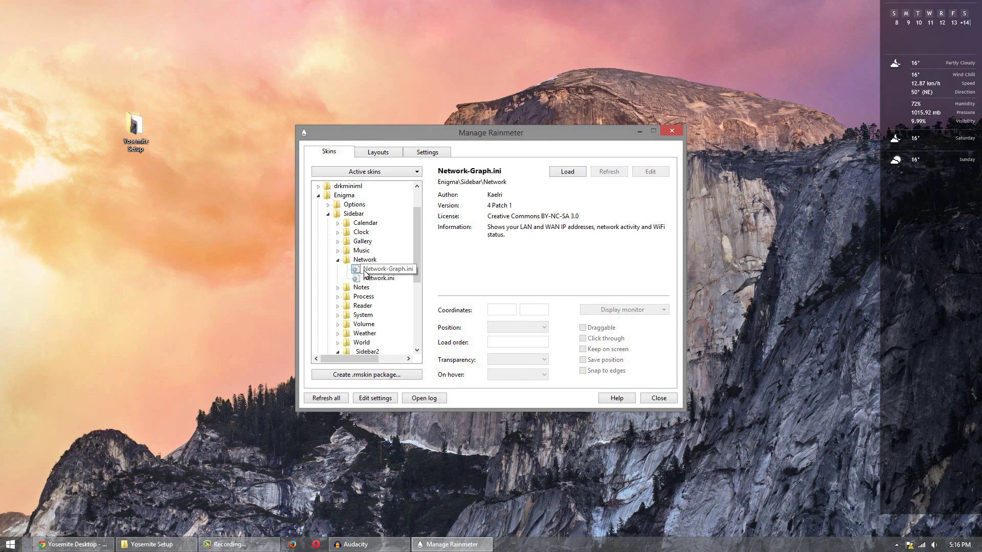
pyautogui.click(575, 172)
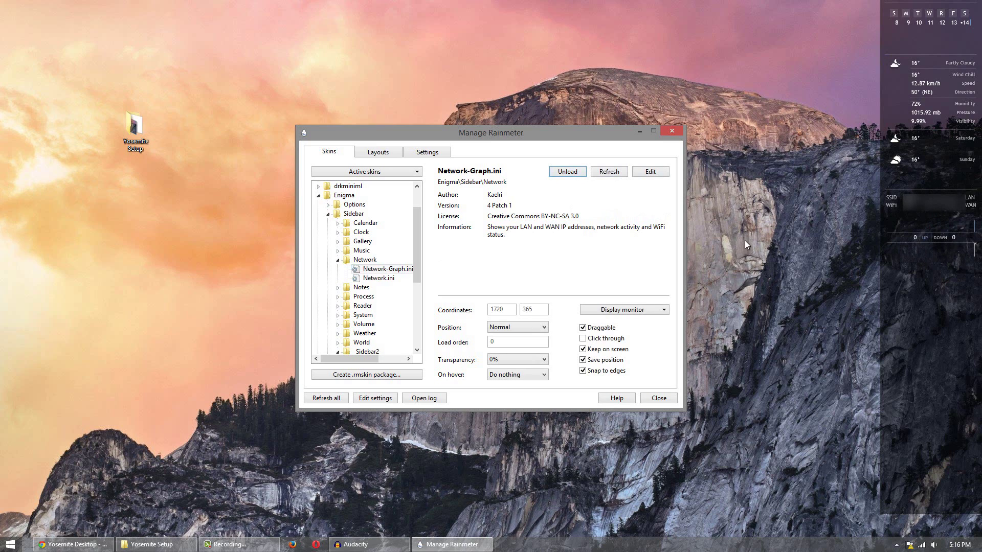
# Step: Load the System-Graph.ini CPU/RAM skin below the network panel
pyautogui.click(337, 261)
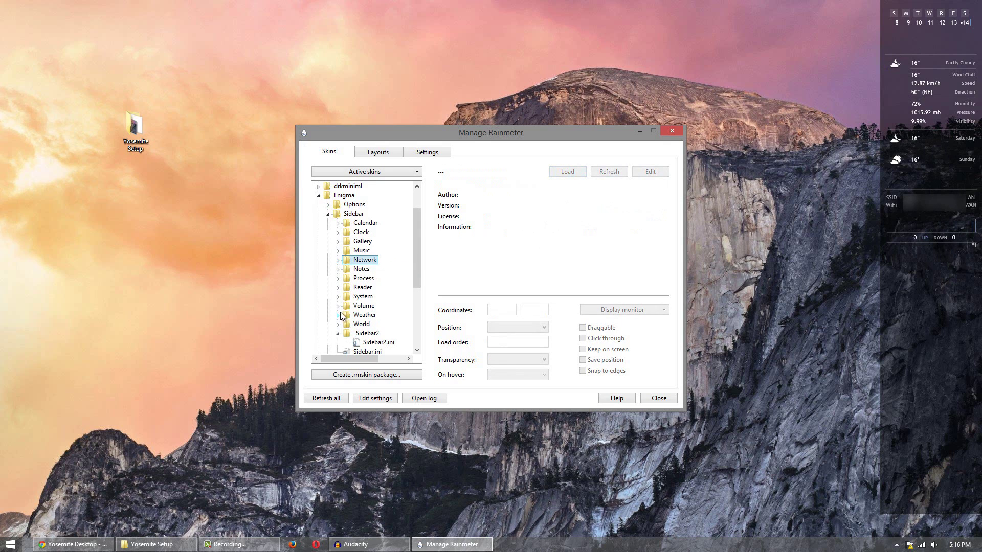
pyautogui.click(338, 297)
pyautogui.click(385, 306)
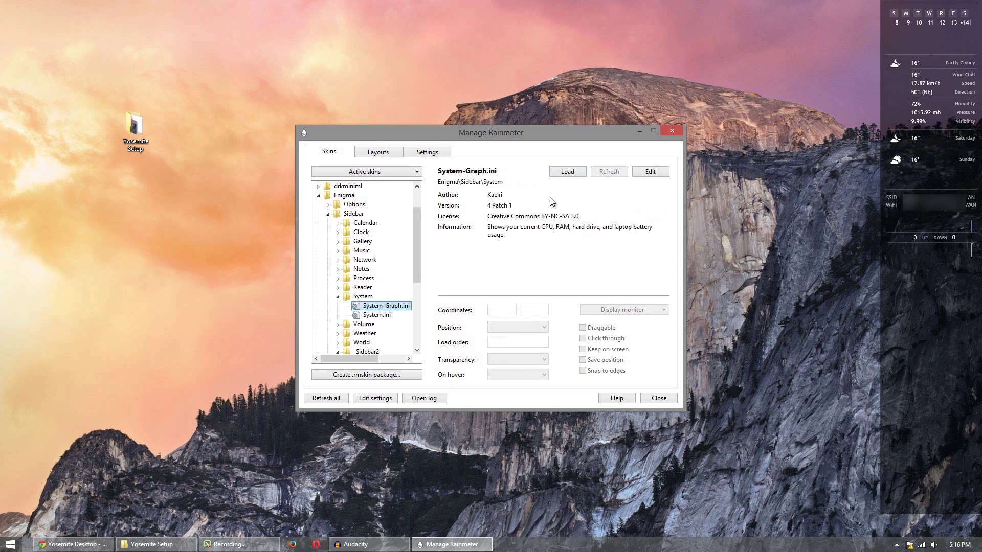
pyautogui.click(568, 172)
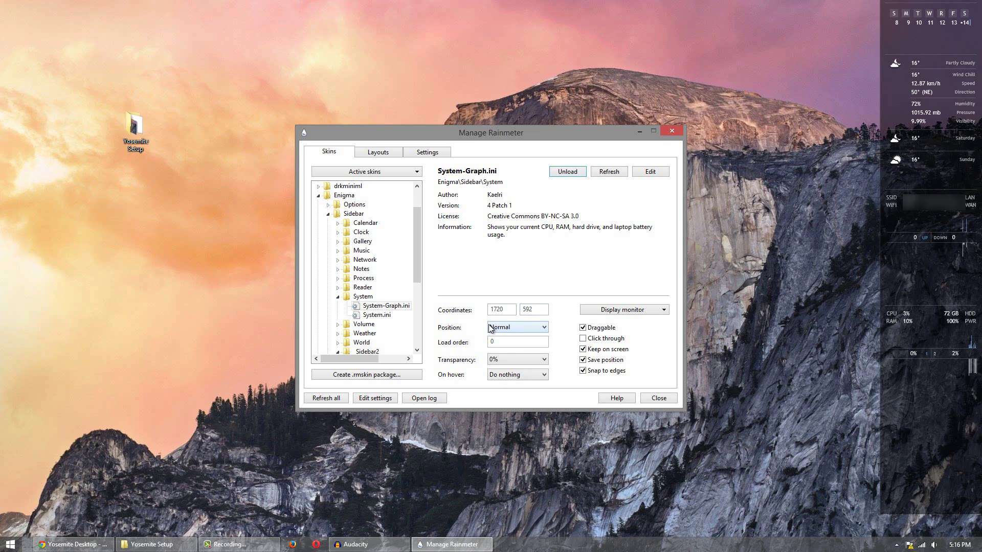
pyautogui.click(340, 250)
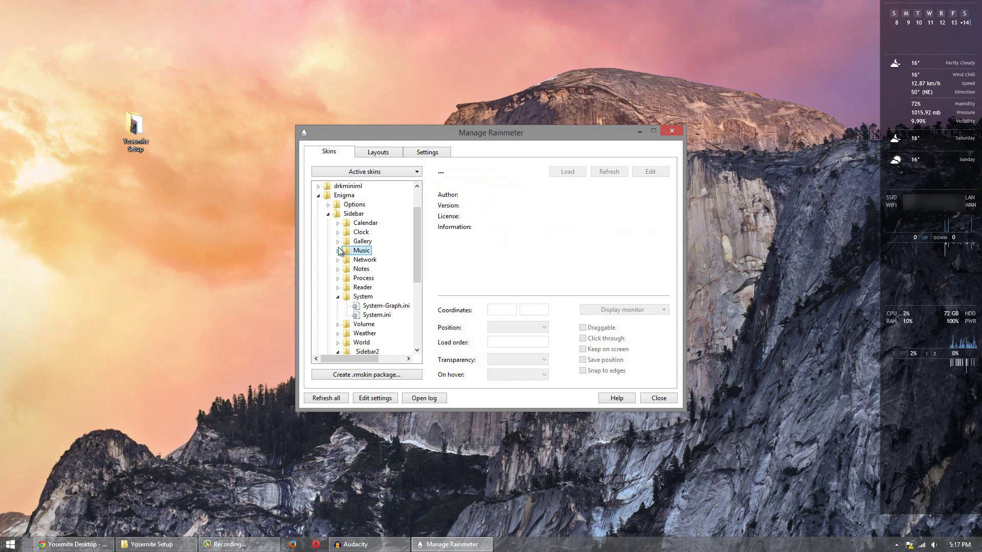
# Step: Load the Music-Art Now Playing skin into the sidebar
pyautogui.click(338, 251)
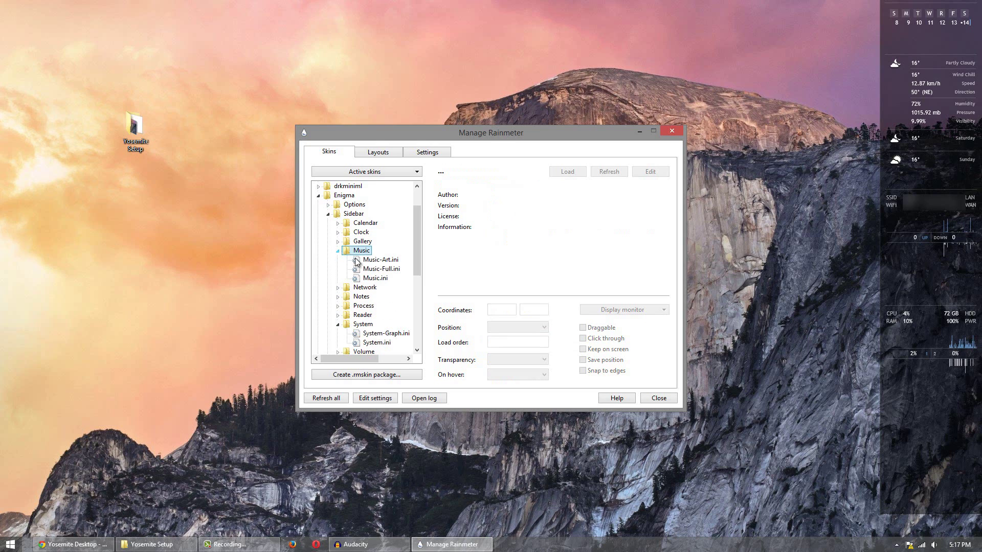
pyautogui.click(389, 262)
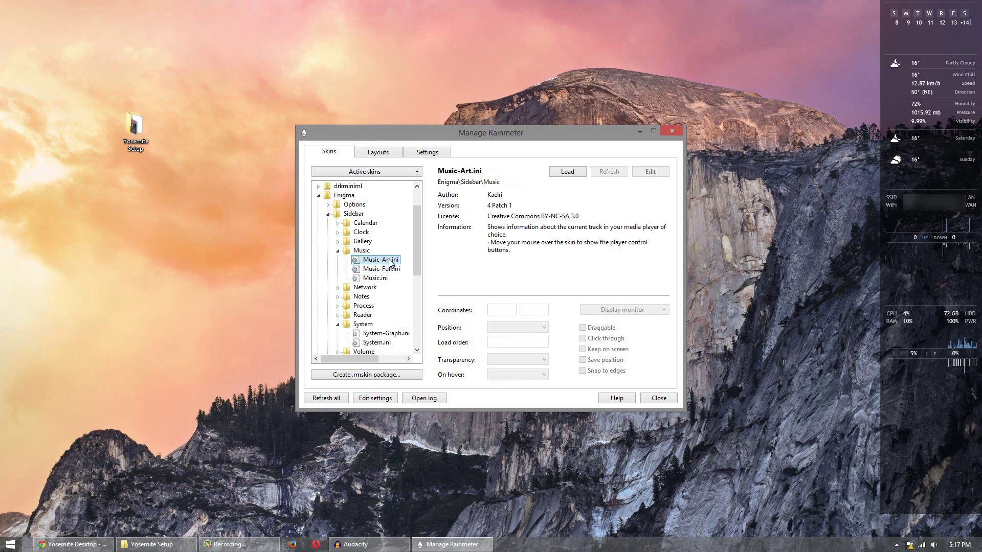
pyautogui.click(569, 173)
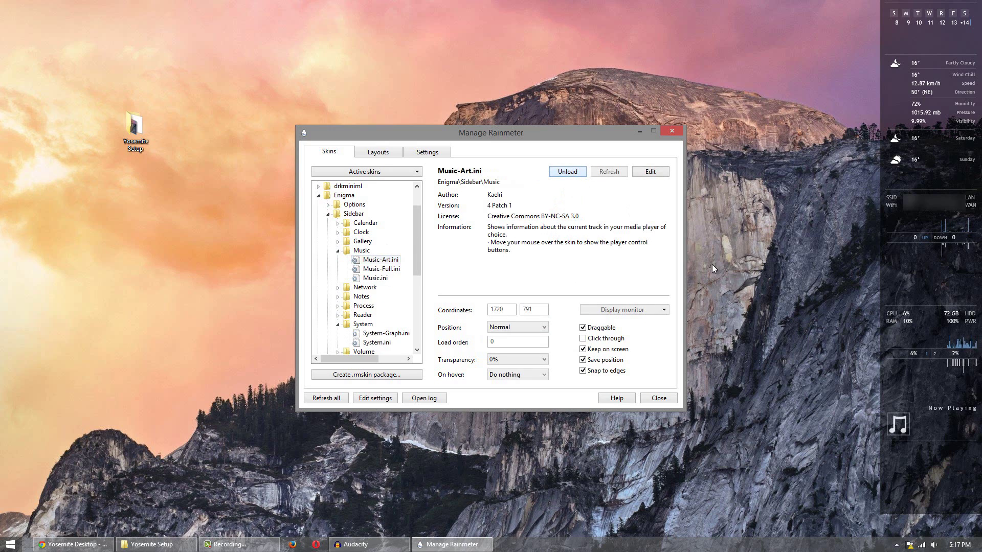
pyautogui.moveTo(939, 426)
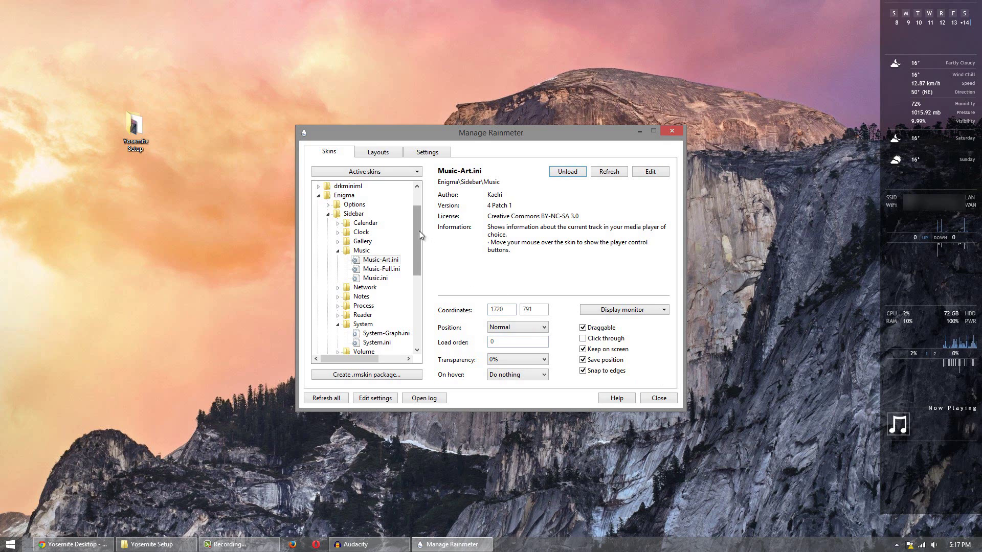
pyautogui.moveTo(419, 231); pyautogui.dragTo(415, 266)
# Step: Load the Volume skin at the bottom and shift Now Playing, System and Weather skins down
pyautogui.click(338, 270)
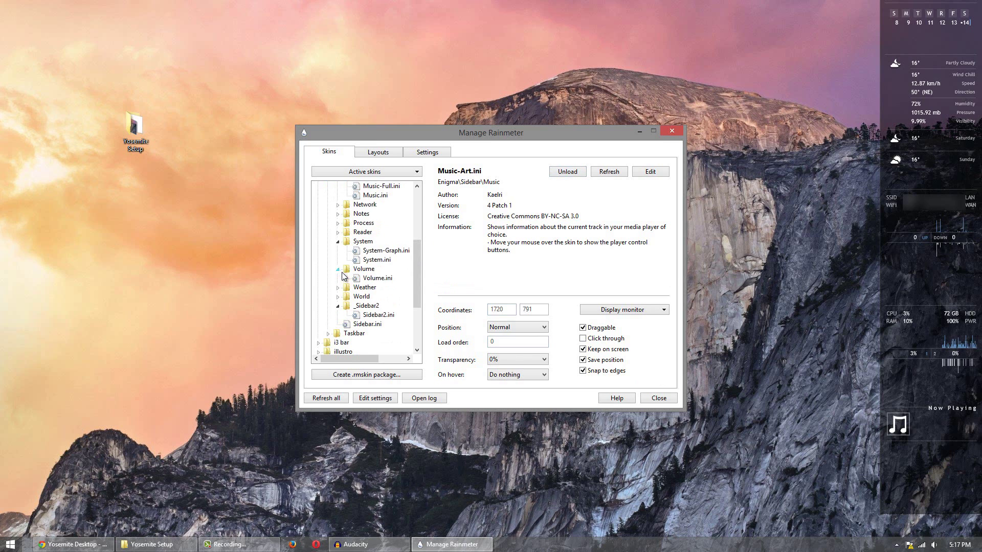
pyautogui.click(377, 278)
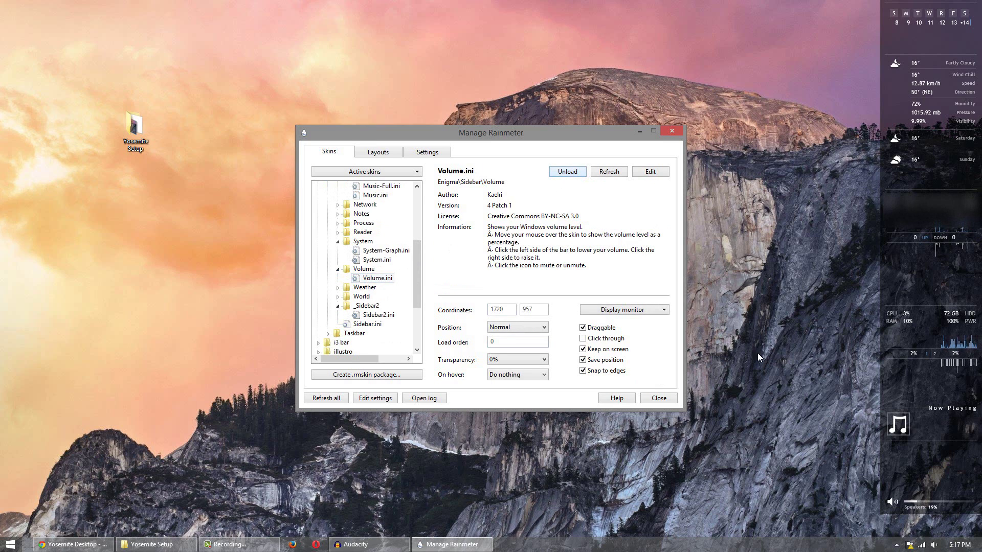
pyautogui.moveTo(927, 420); pyautogui.dragTo(933, 447)
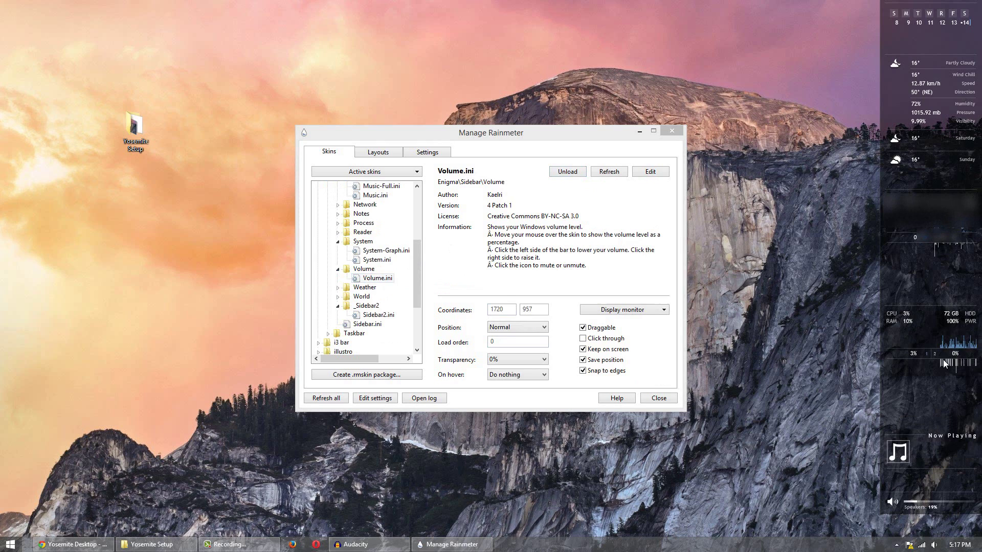
pyautogui.moveTo(945, 355); pyautogui.dragTo(945, 372)
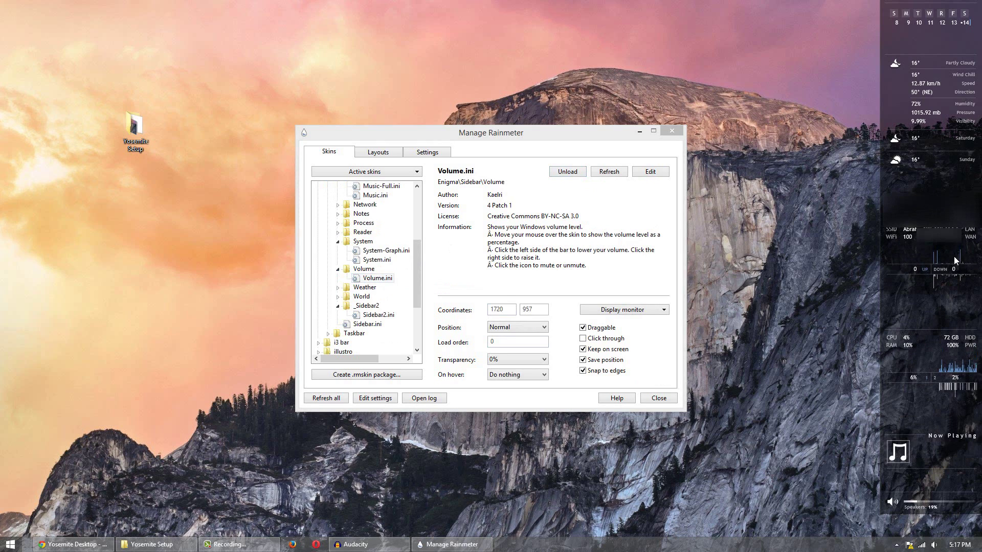
pyautogui.moveTo(952, 142); pyautogui.dragTo(949, 157)
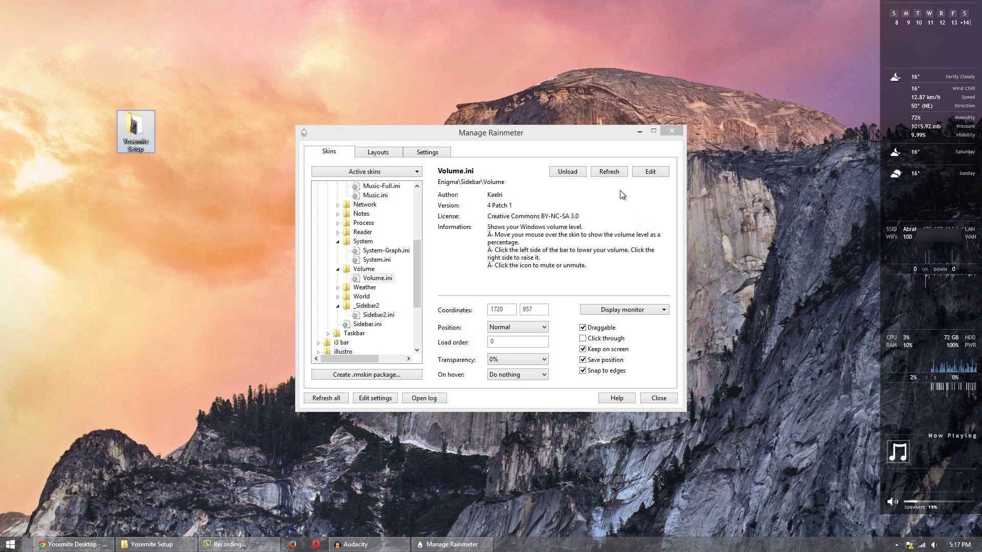
pyautogui.click(650, 171)
pyautogui.scroll(-5, 165, 259)
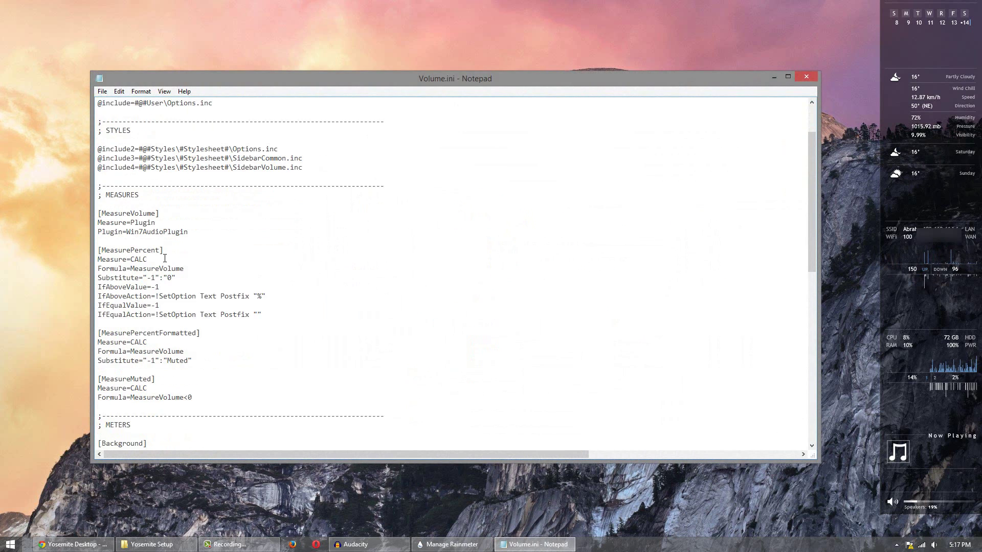
pyautogui.scroll(-1, 165, 259)
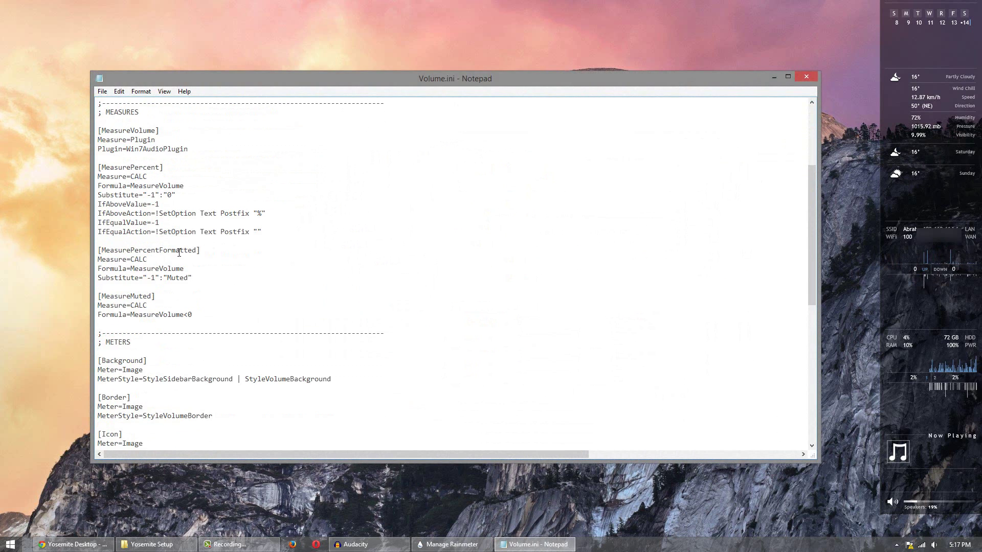
pyautogui.click(815, 75)
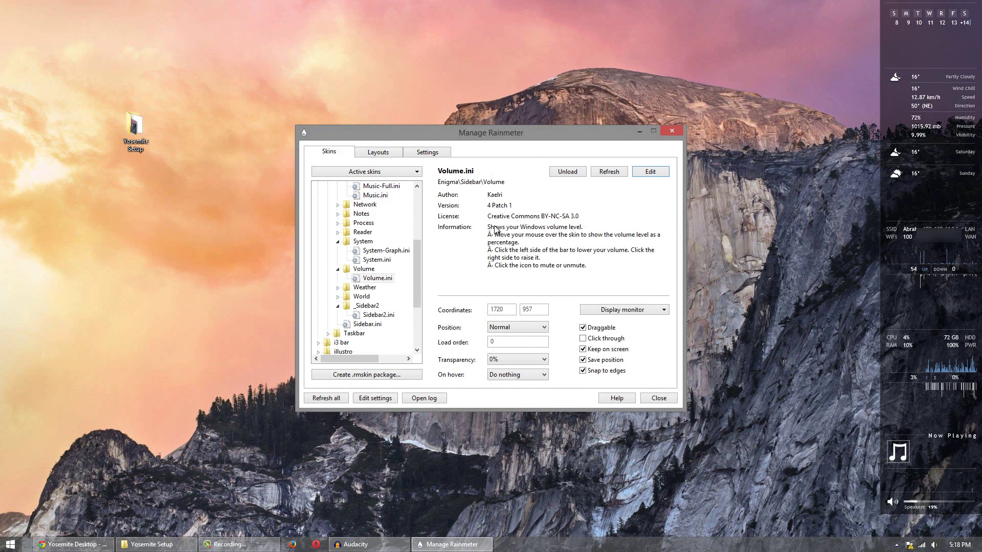
# Step: Check the Yosemite Desktop reference image in Chrome, then minimize the browser
pyautogui.moveTo(419, 256); pyautogui.dragTo(418, 205)
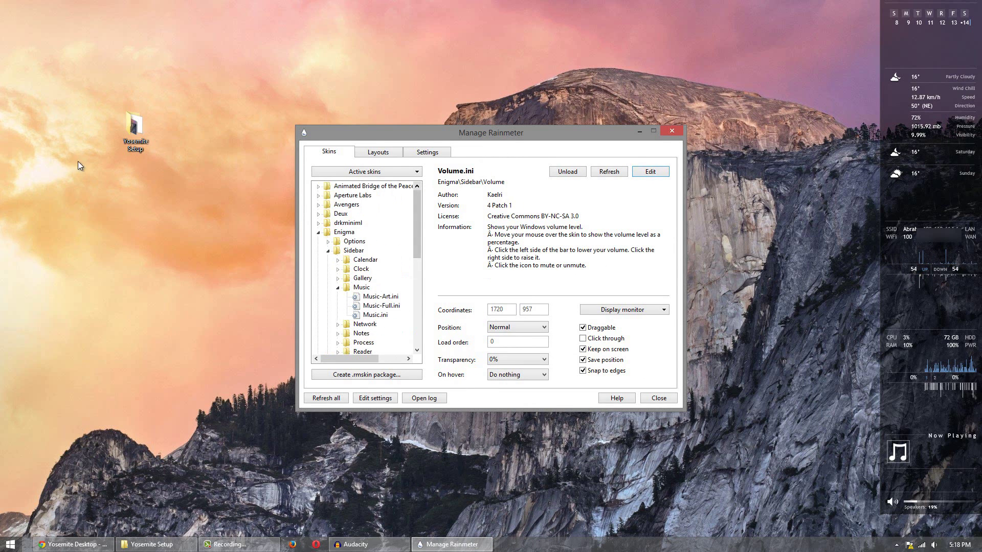
pyautogui.hotkey('alt', 'Tab')
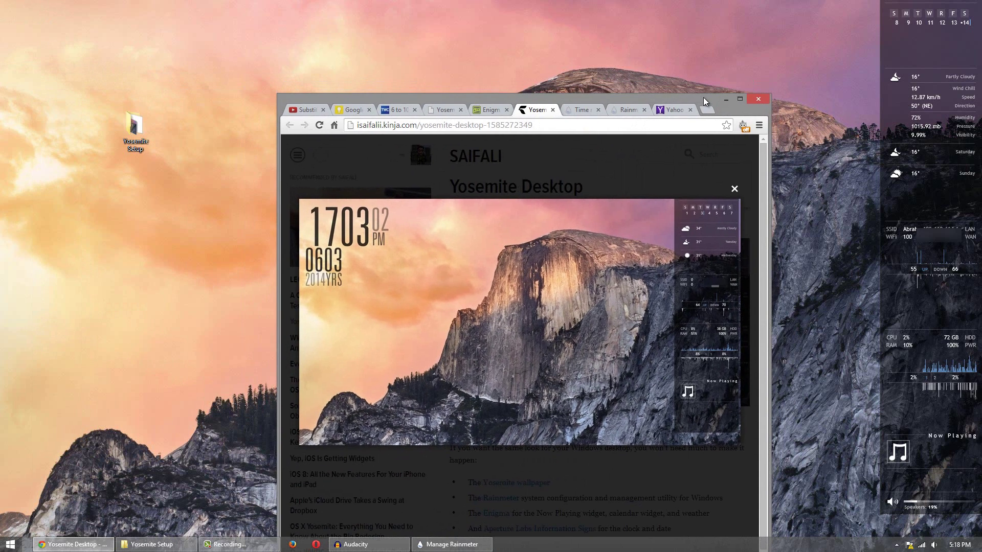
pyautogui.click(726, 99)
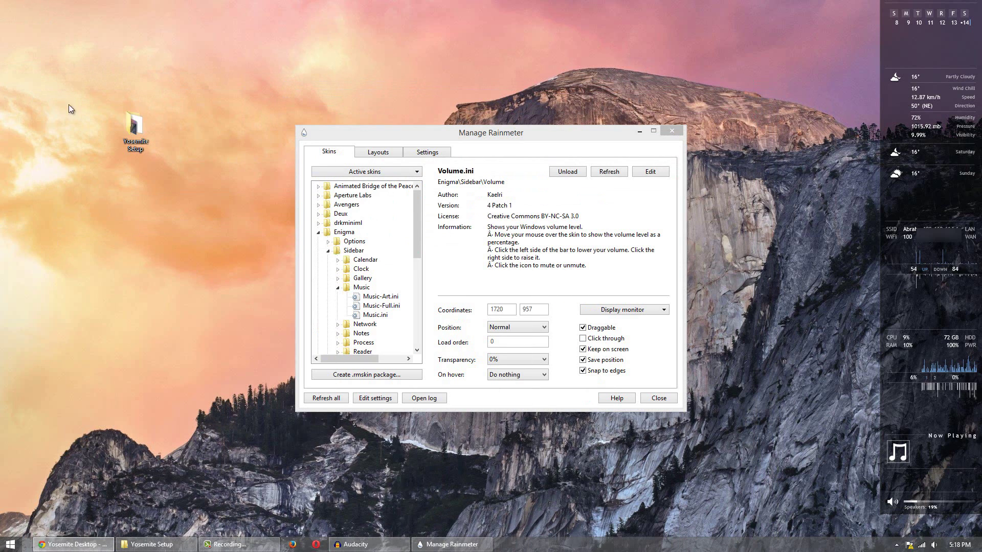
# Step: Collapse Enigma, select Aperture Labs, and locate its installer in the Yosemite Setup folder
pyautogui.click(317, 232)
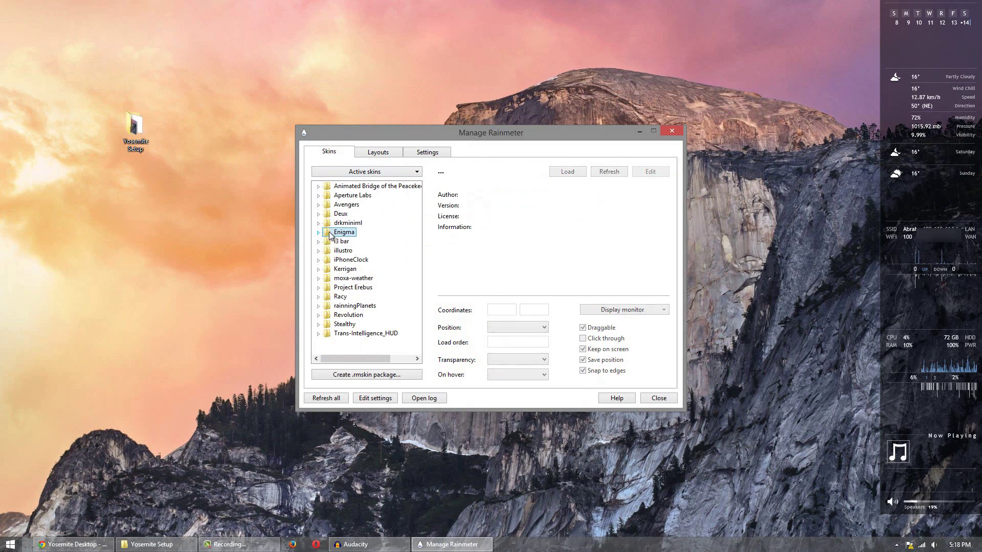
pyautogui.click(355, 195)
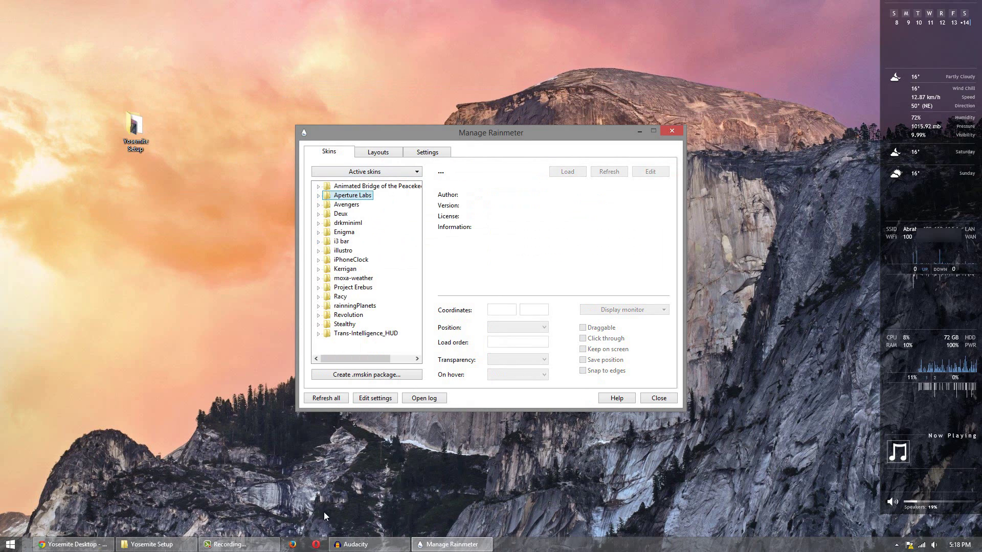
pyautogui.click(177, 550)
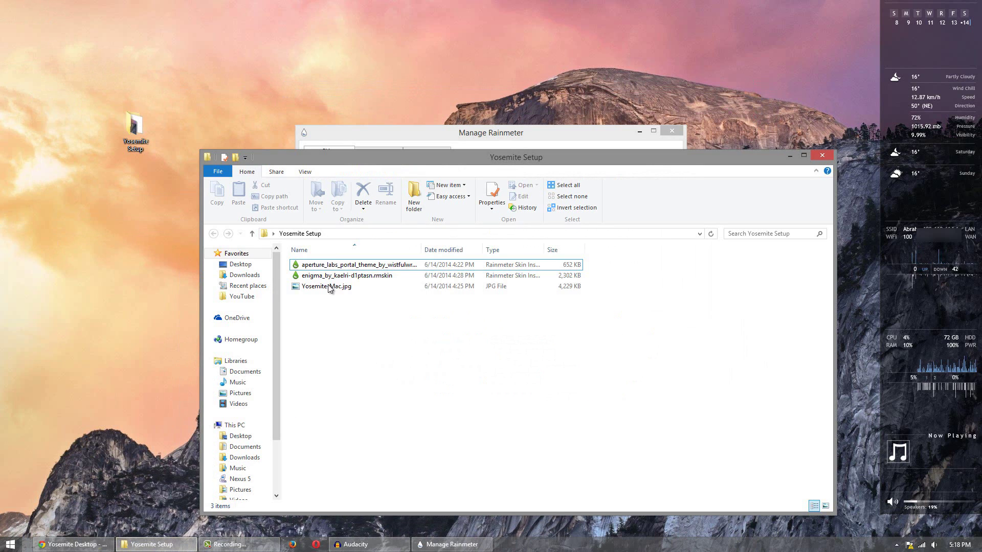
pyautogui.click(333, 266)
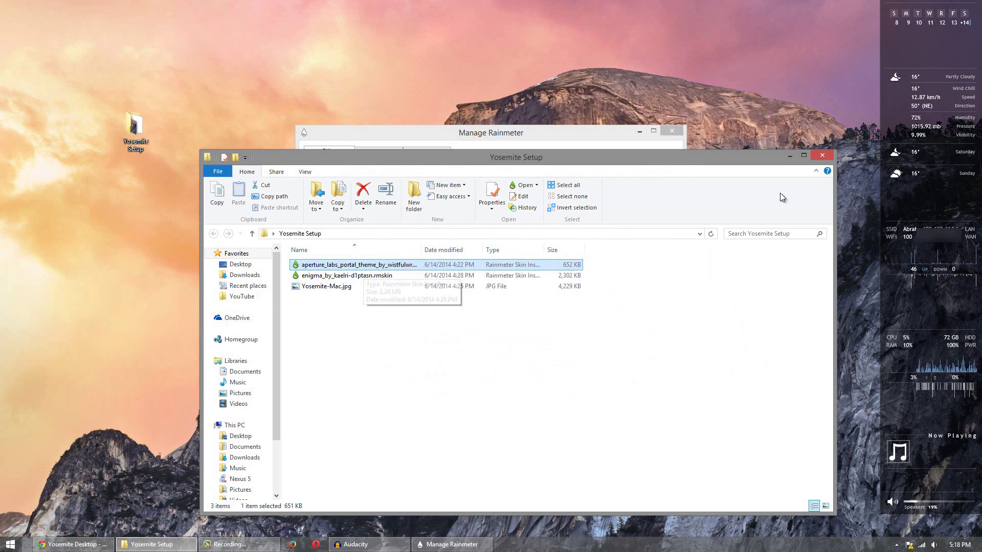
# Step: Load Aperture Labs' Secondary Clock Big Clock.ini skin at the desktop's top-left (0, 0)
pyautogui.click(786, 155)
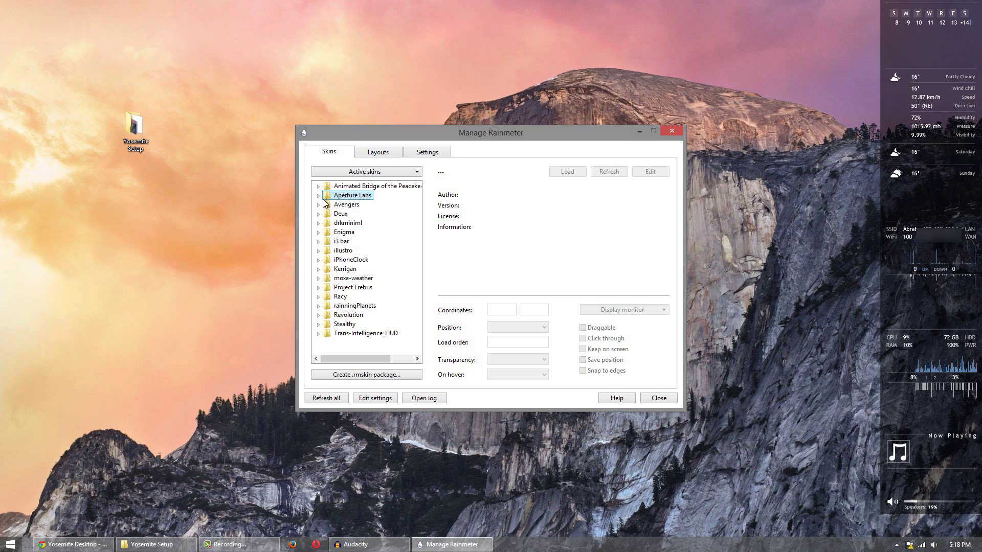
pyautogui.click(319, 196)
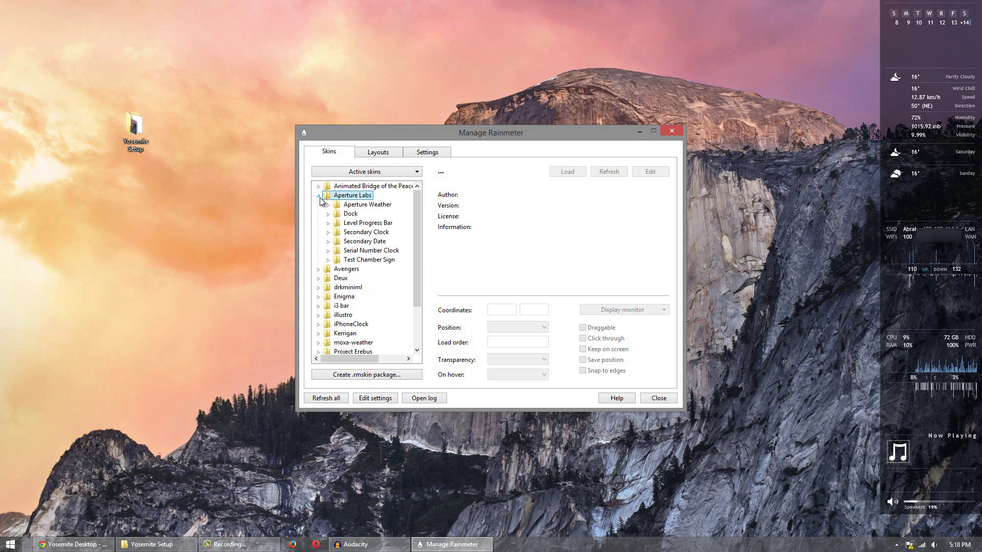
pyautogui.click(329, 233)
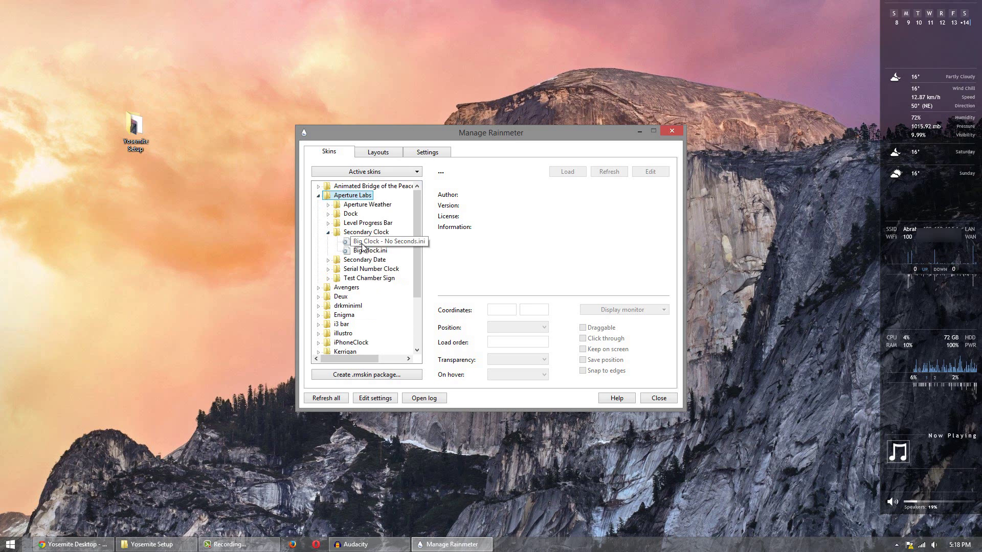
pyautogui.click(364, 251)
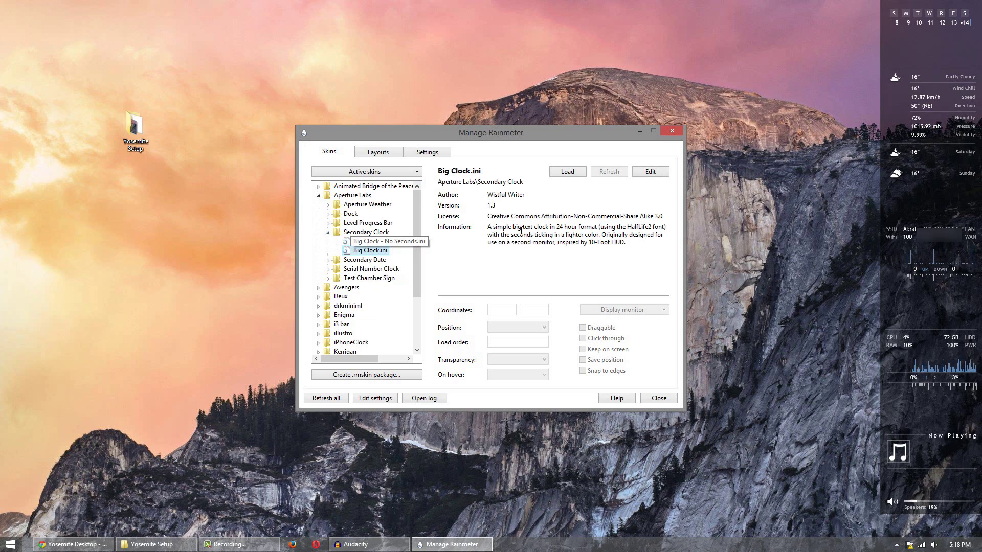
pyautogui.click(565, 173)
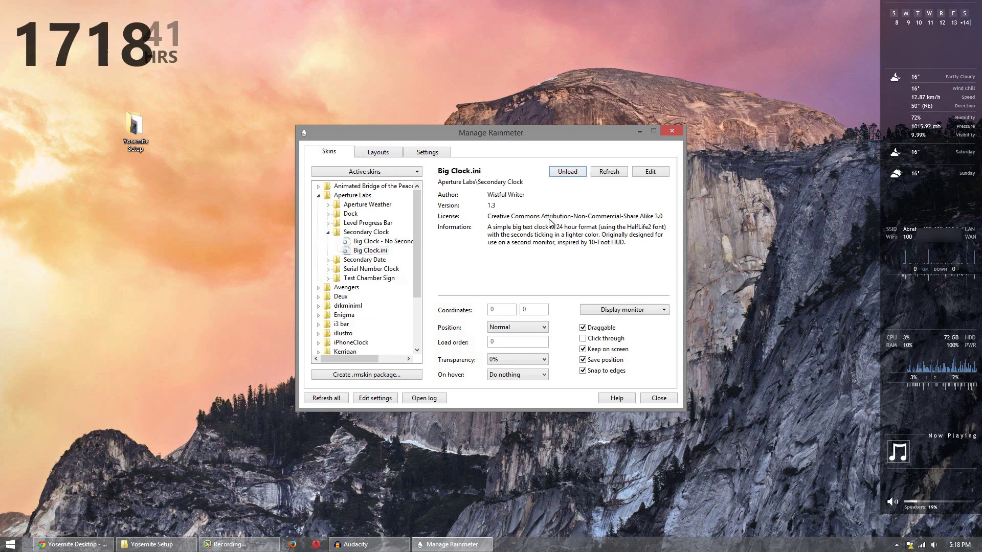
# Step: In Big Clock.ini, change the MeasureTime format from Format=%H%M to Format=%I%M
pyautogui.click(640, 173)
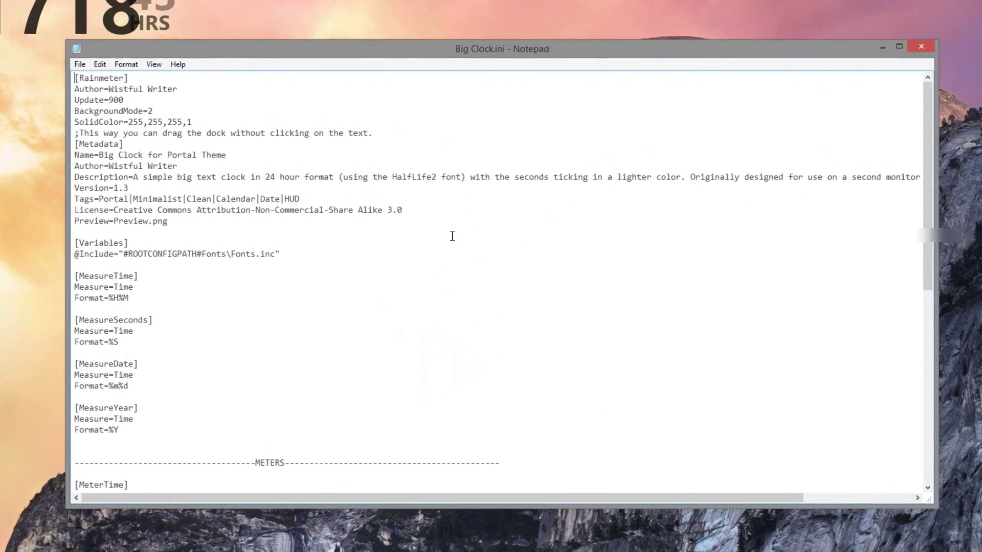
pyautogui.click(285, 229)
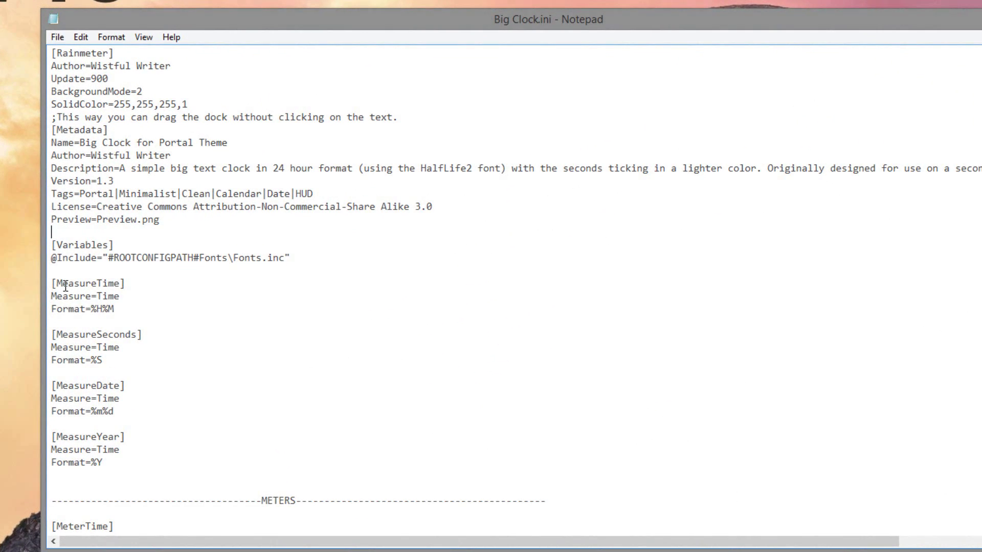
pyautogui.moveTo(55, 285); pyautogui.dragTo(132, 309)
pyautogui.click(149, 309)
pyautogui.press('BackSpace')
pyautogui.write('I')
# Step: Save Big Clock.ini and refresh the clock skin so it shows 12-hour time, 0519
pyautogui.click(57, 37)
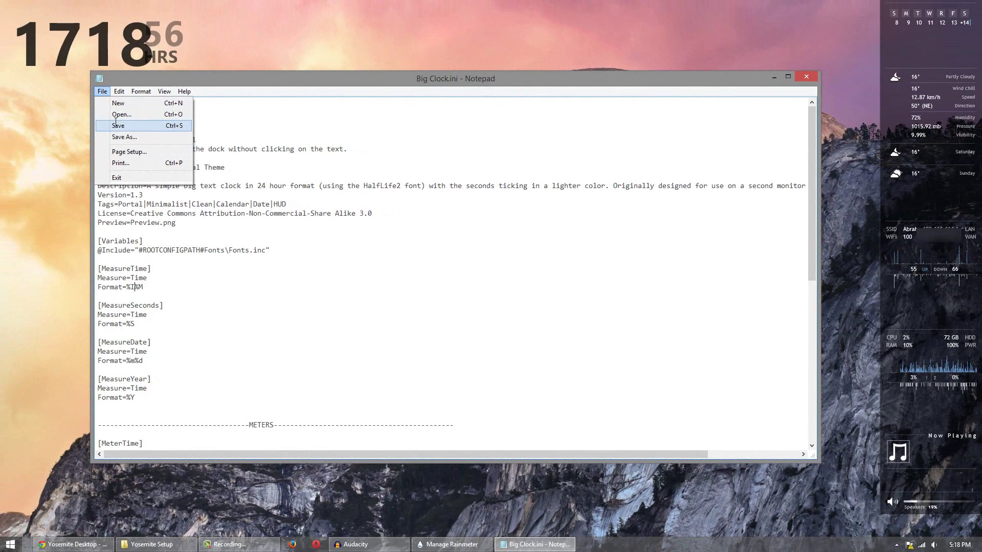
pyautogui.click(118, 125)
pyautogui.rightClick(129, 52)
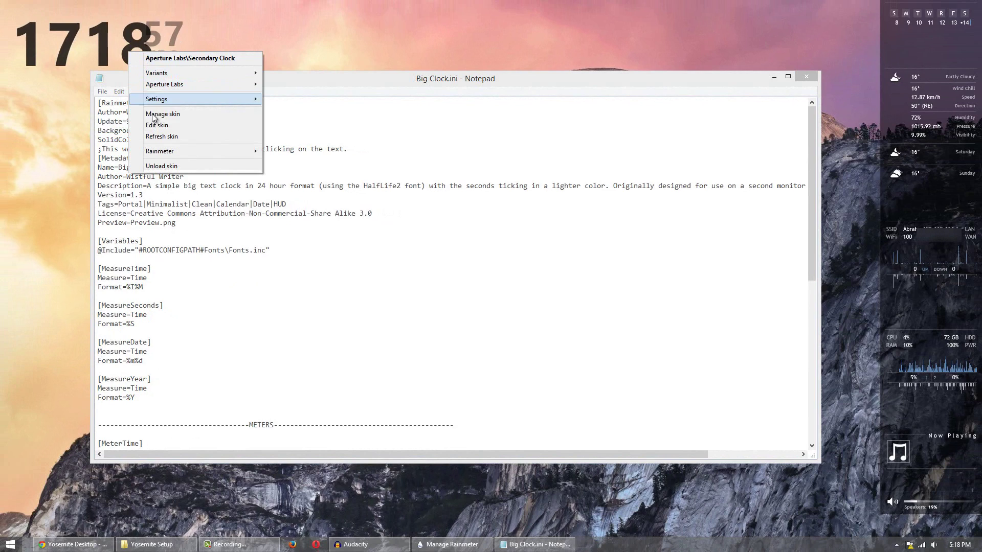
pyautogui.click(161, 136)
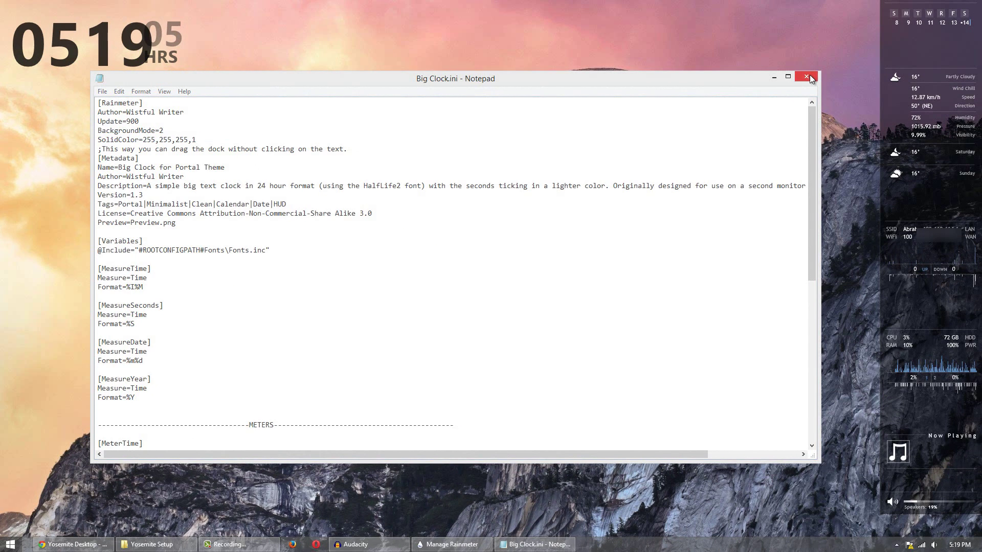
# Step: Close Notepad and move the Secondary Date skin (0614, 2014 YRS) just under the big clock
pyautogui.click(807, 76)
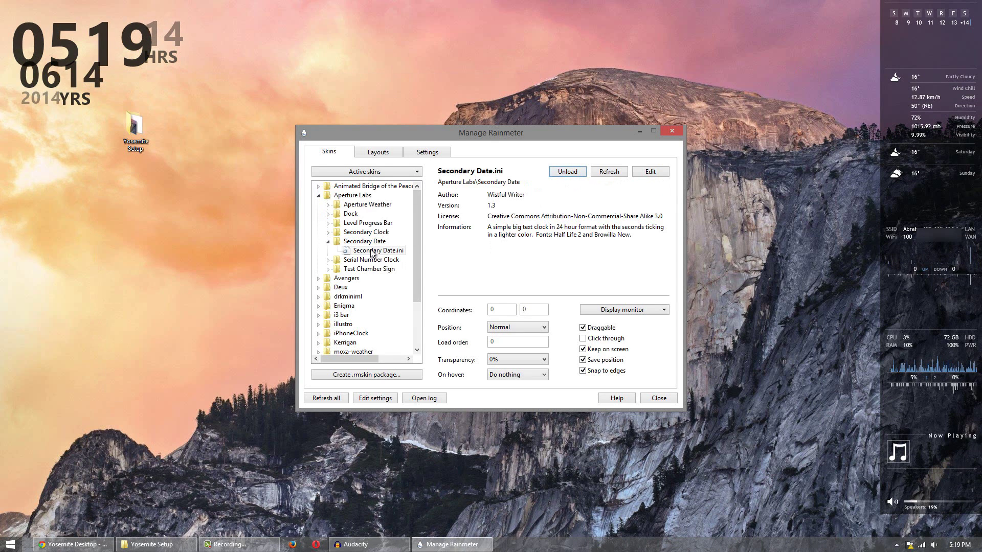
pyautogui.moveTo(135, 130); pyautogui.dragTo(174, 181)
pyautogui.moveTo(81, 71); pyautogui.dragTo(79, 86)
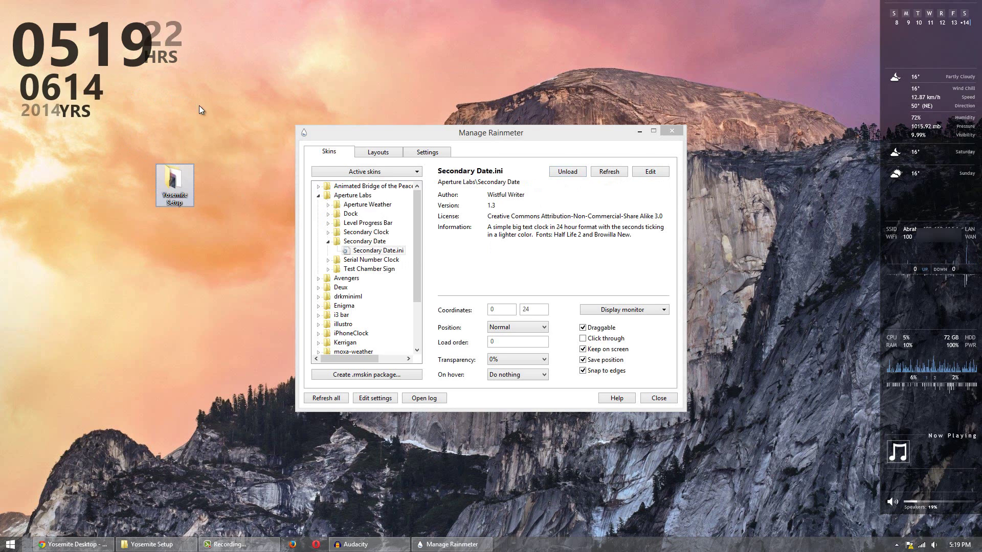
# Step: Close Manage Rainmeter and move the Yosemite Setup icon near the top of the desktop
pyautogui.click(672, 131)
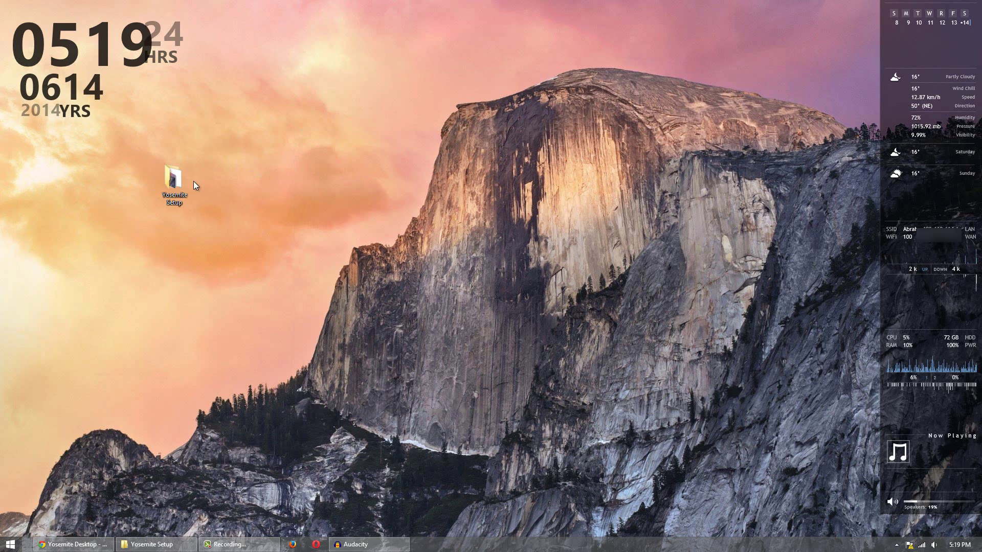
pyautogui.moveTo(192, 185); pyautogui.dragTo(304, 90)
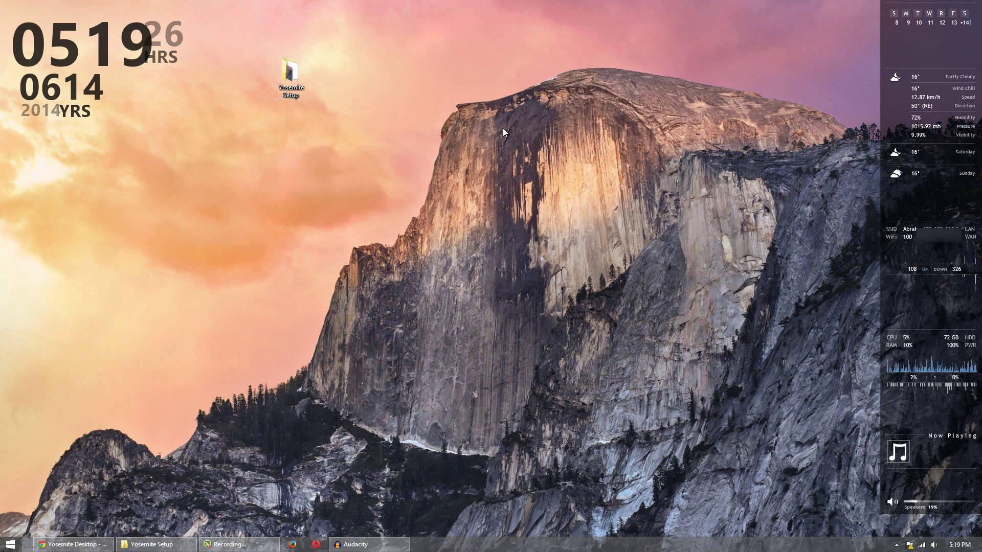